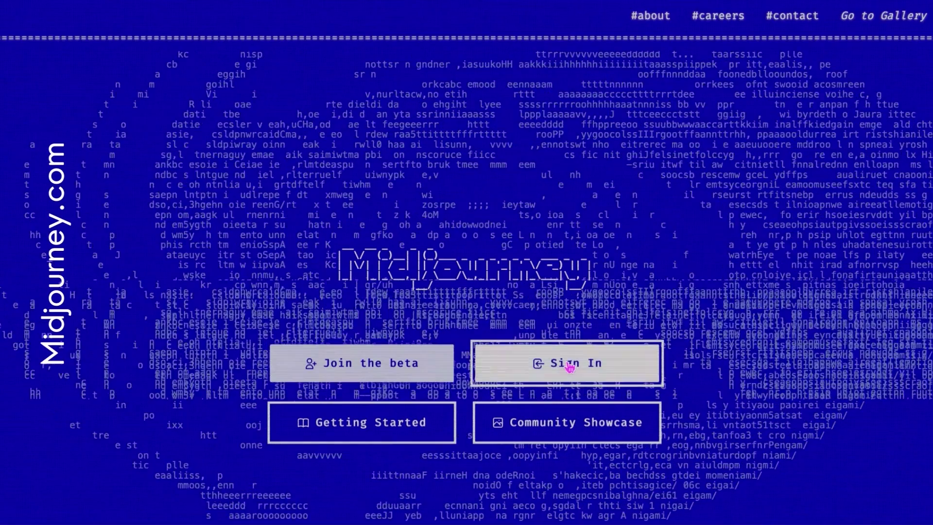
Sign in to Midjourney, keep the All image types and All Channels filters, and browse the gallery
click(572, 368)
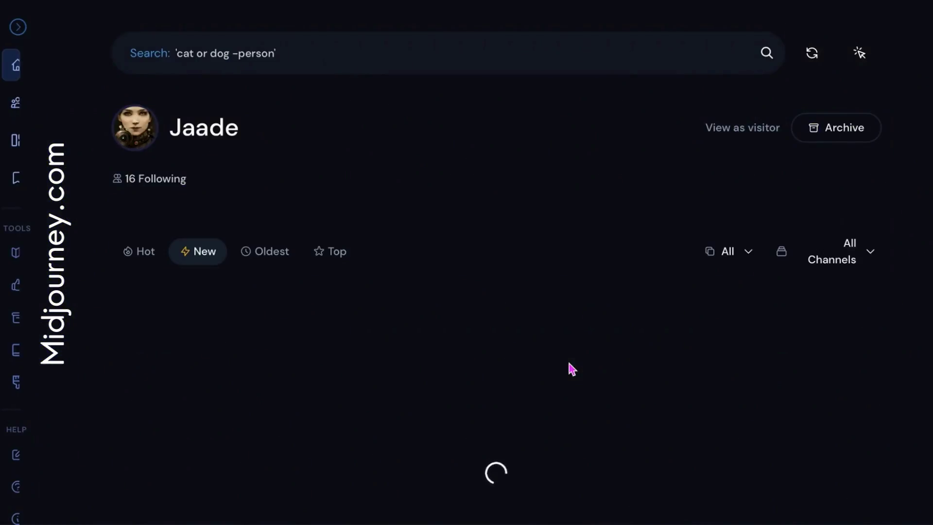
click(735, 253)
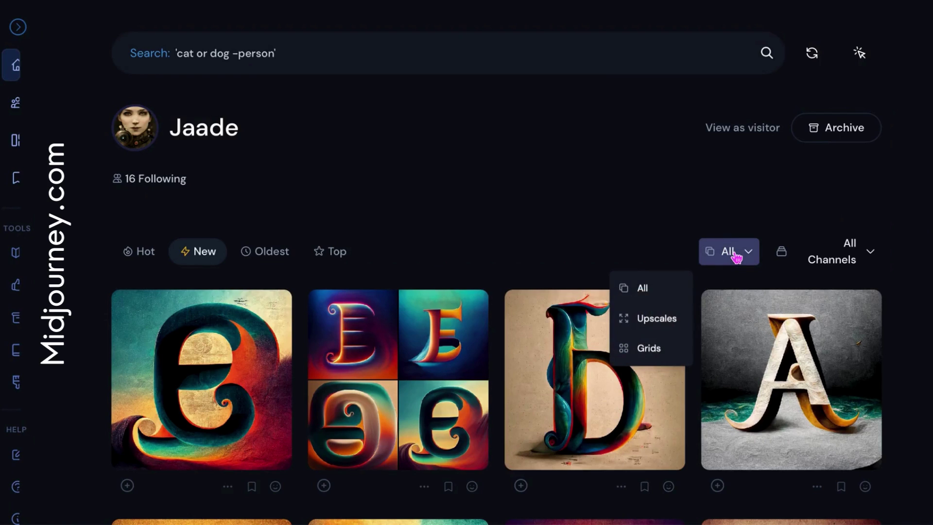
click(661, 288)
click(742, 257)
click(838, 252)
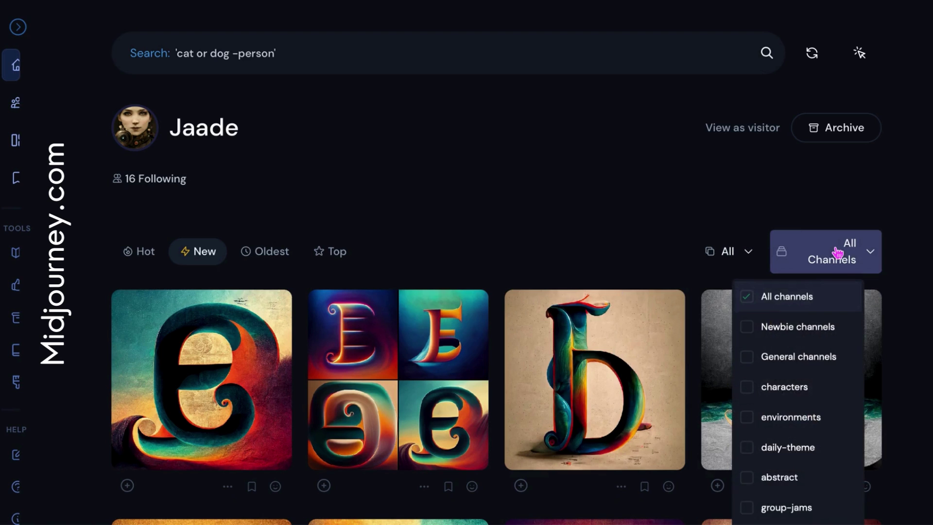
click(838, 252)
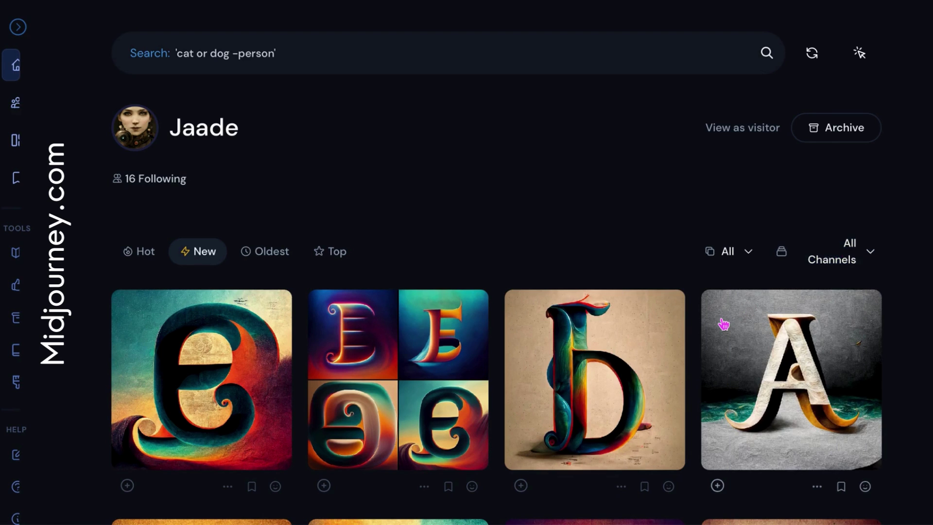
scroll(722, 323, down, 12)
scroll(723, 322, down, 6)
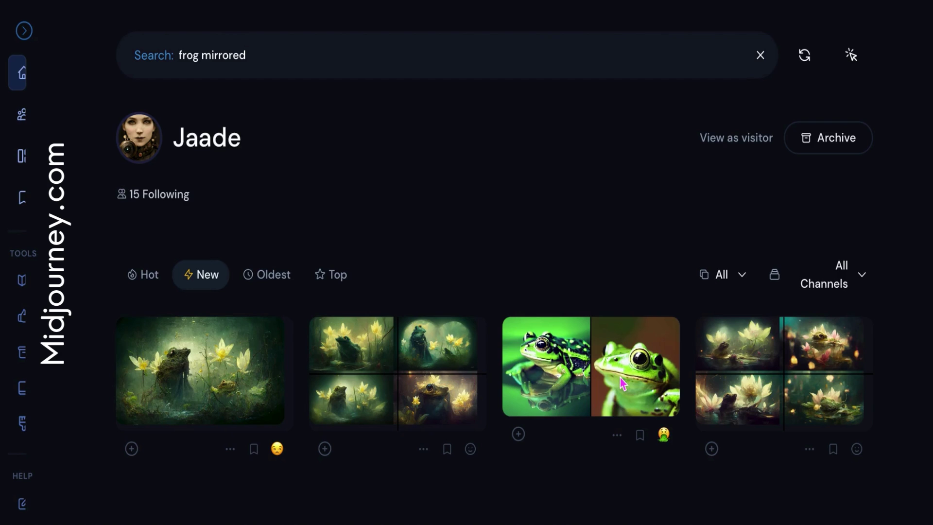
Open the green frog mirrored in pond image full size and open its original post in Discord
mouse_move(624, 390)
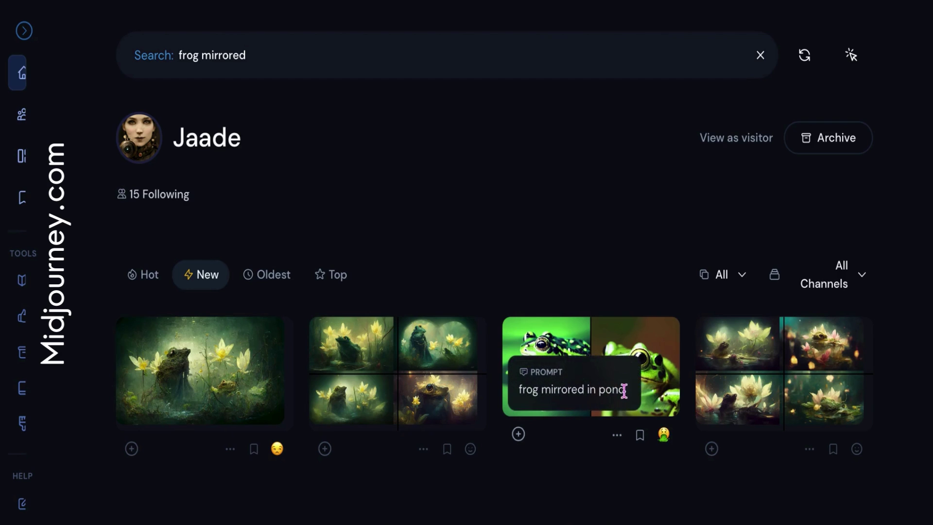
click(656, 386)
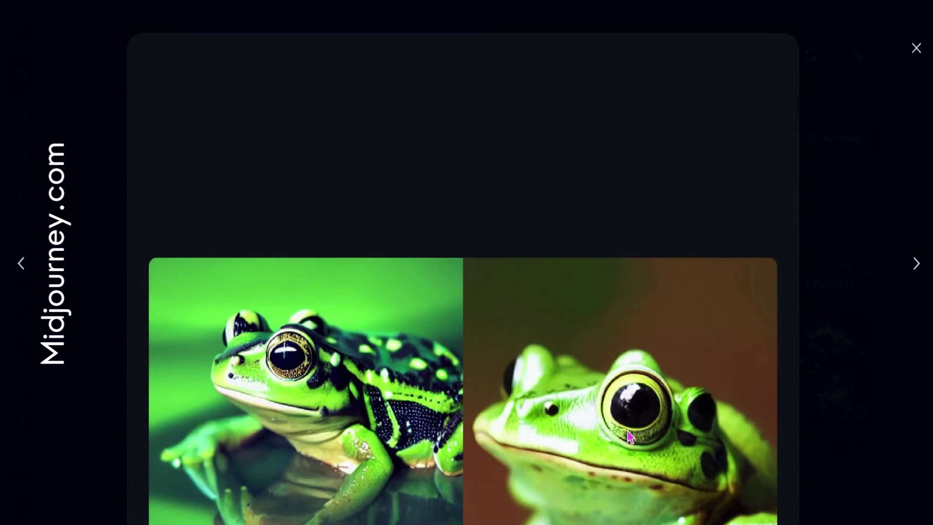
scroll(645, 421, down, 7)
scroll(646, 423, down, 1)
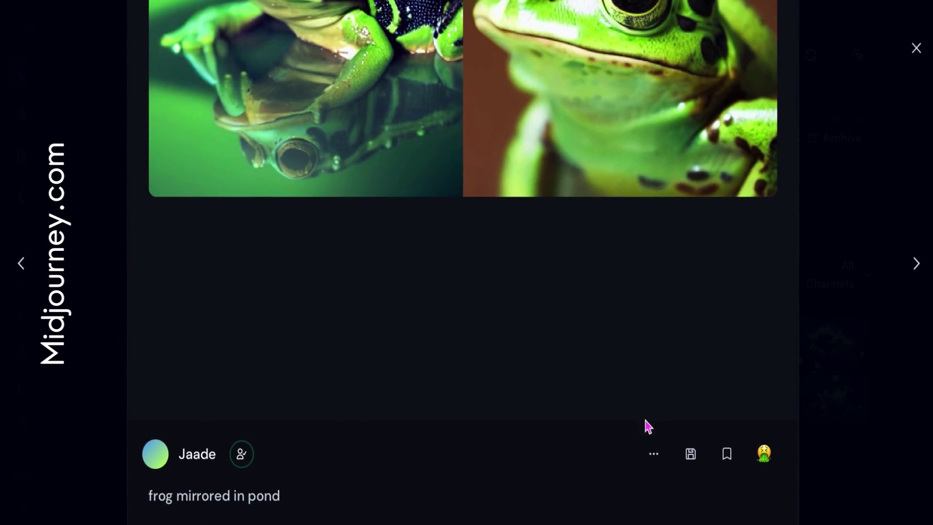
click(653, 457)
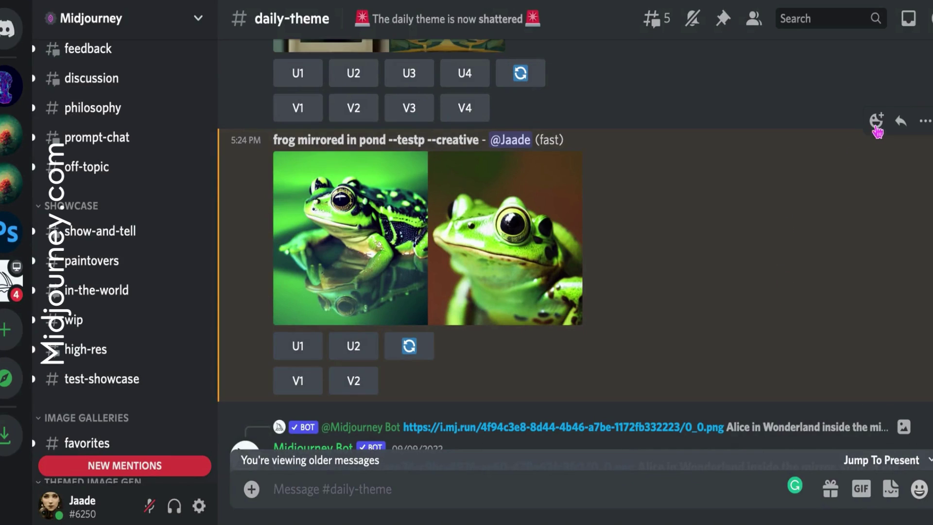
Add a red ❌ emoji reaction to the frog post in Discord
click(877, 121)
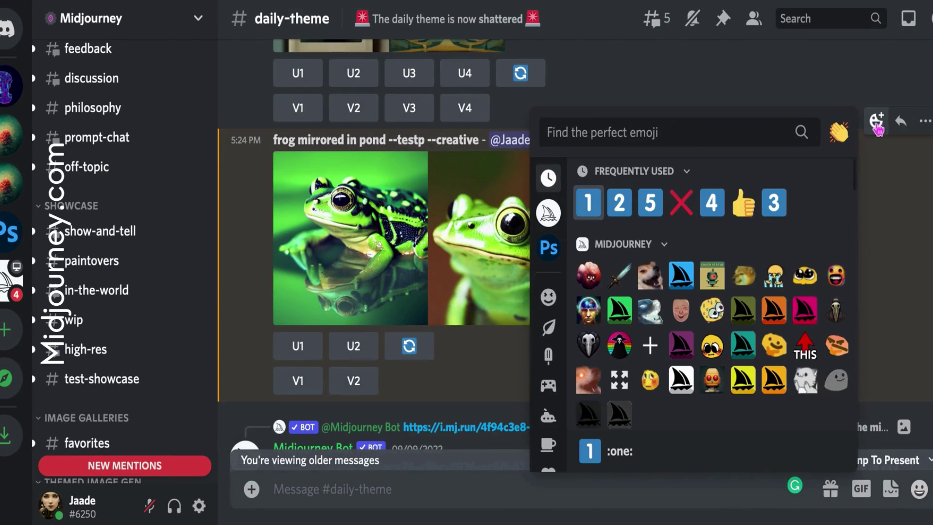
text(x)
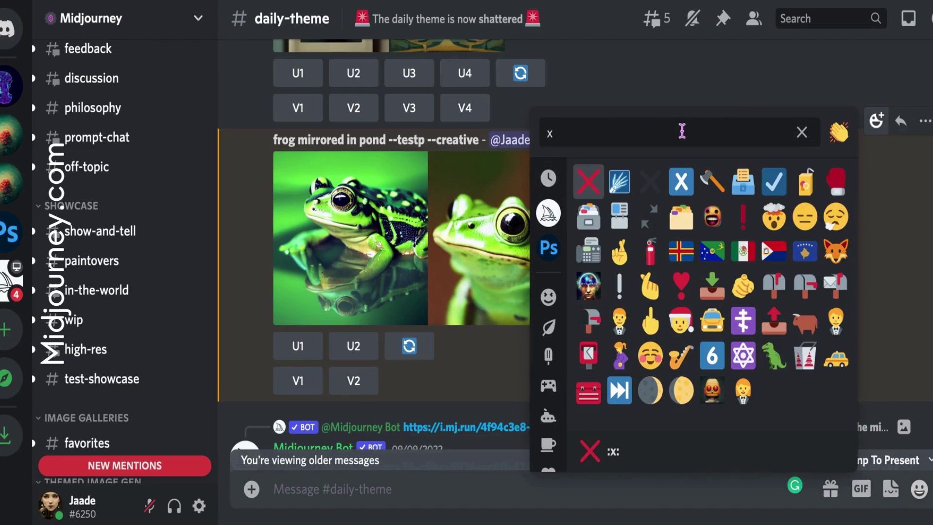
click(588, 190)
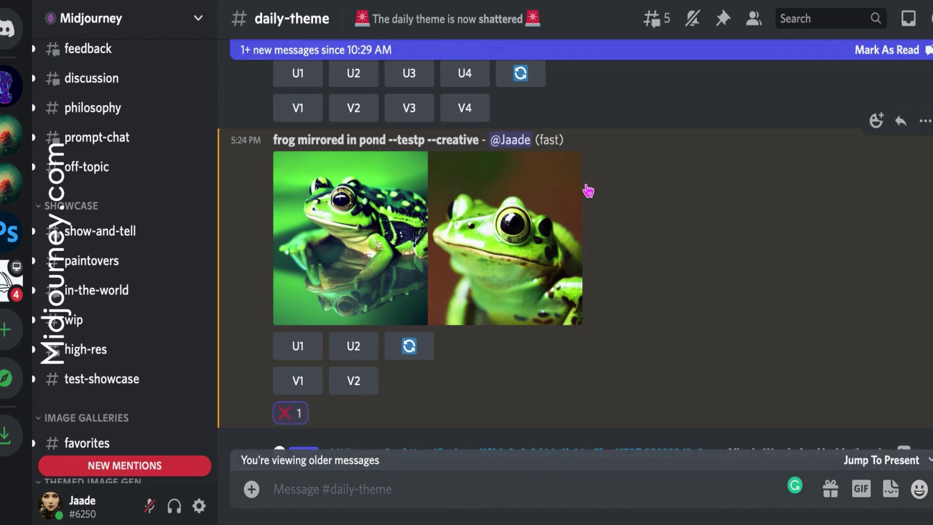
scroll(591, 192, down, 5)
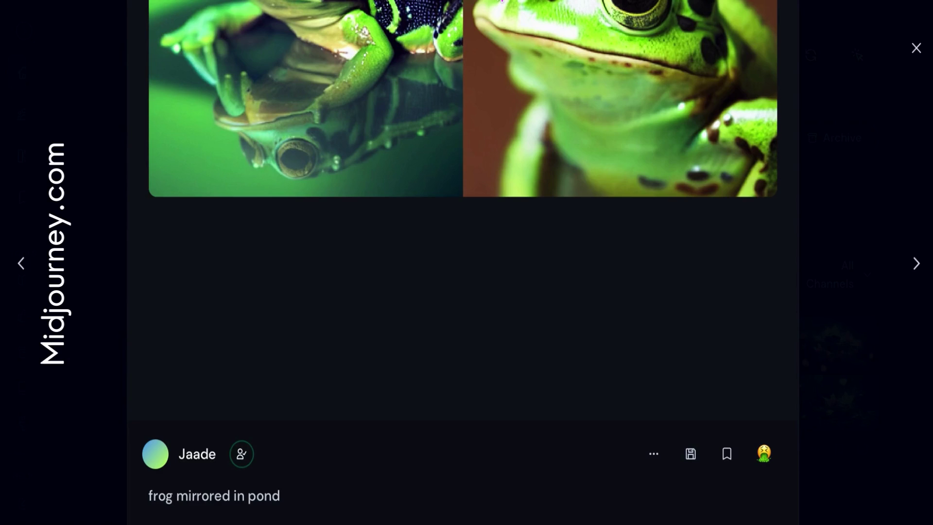
Close the frog image viewer, reload the gallery and rerun the 'frog mirrored' search
scroll(540, 254, up, 3)
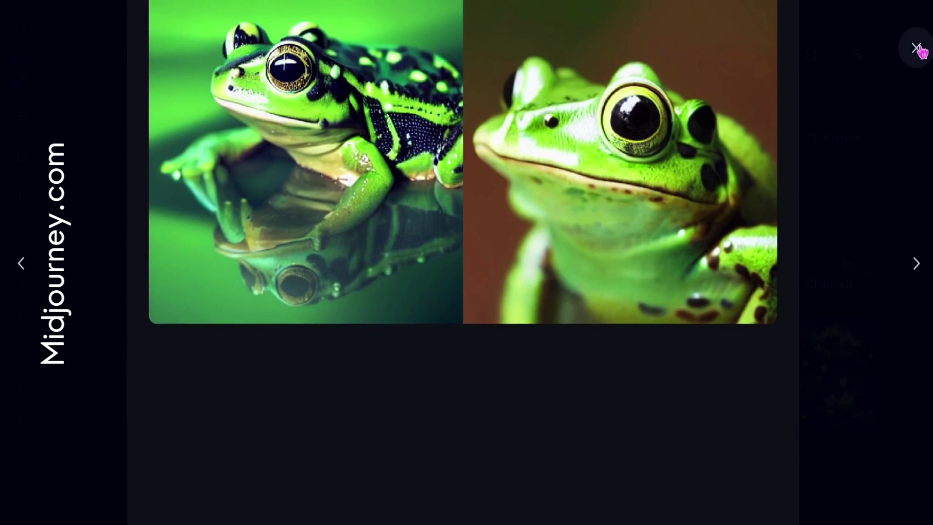
click(917, 48)
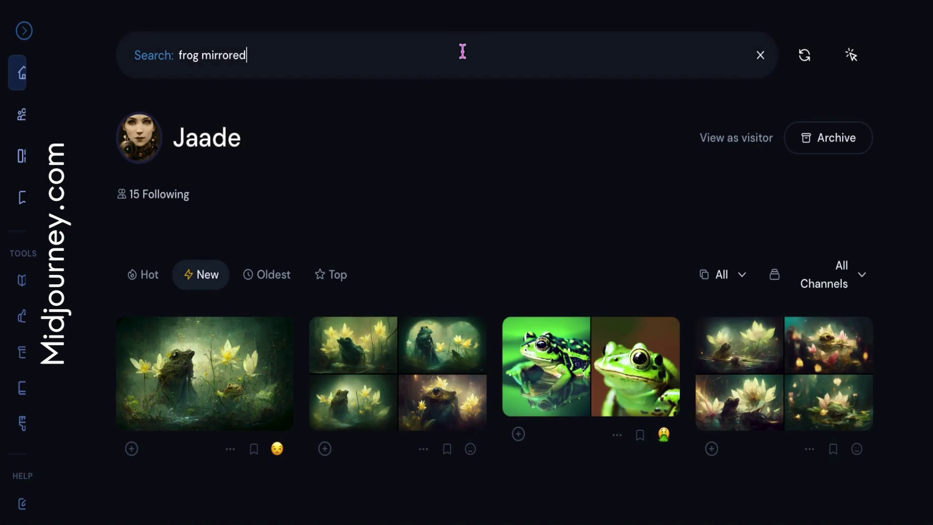
click(803, 55)
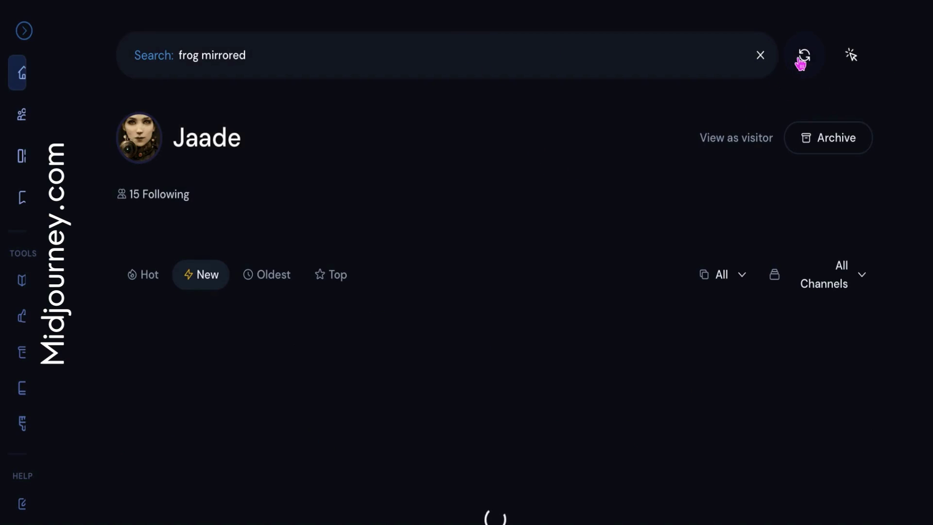
key(ctrl+a)
text(fr)
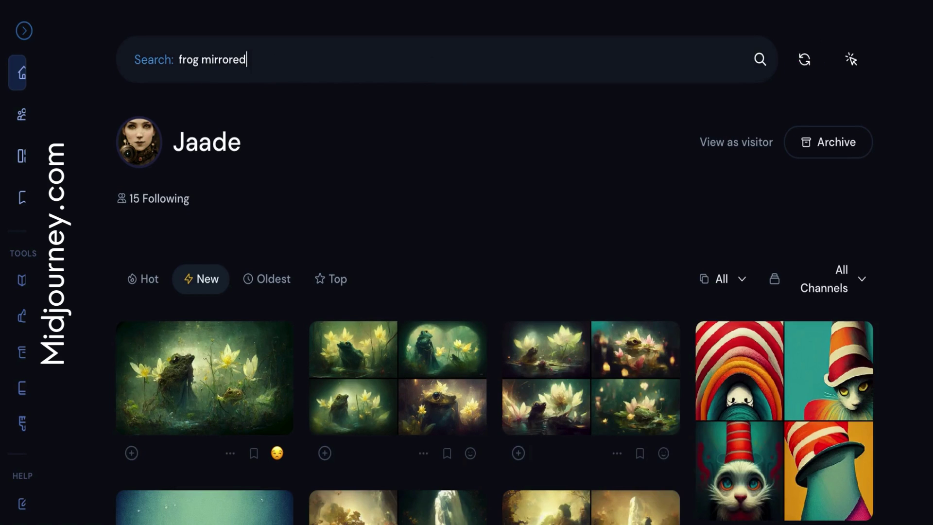
click(767, 66)
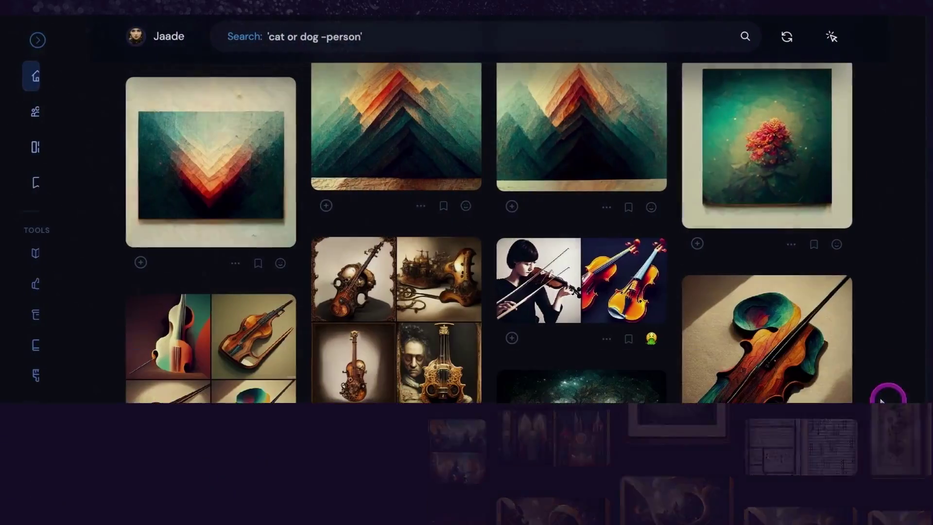
Save a copy of the violin image from its options menu
click(606, 339)
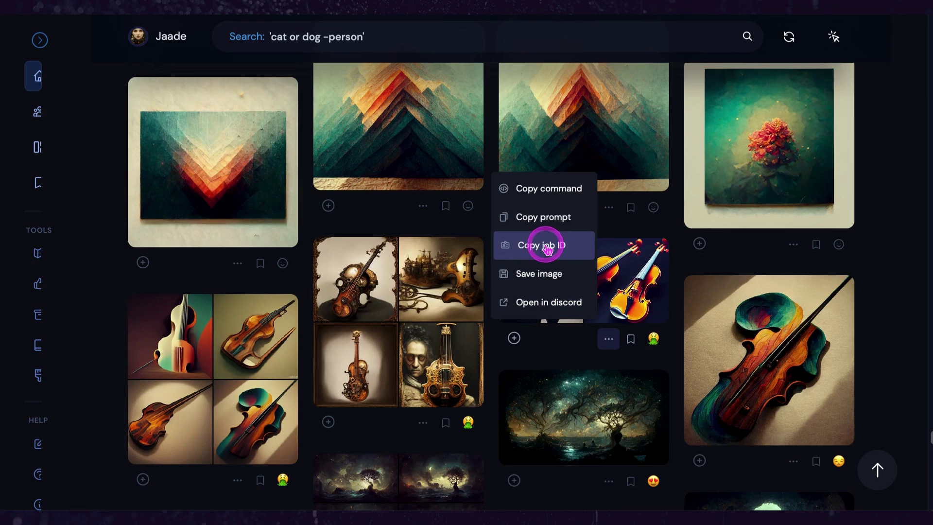
click(557, 275)
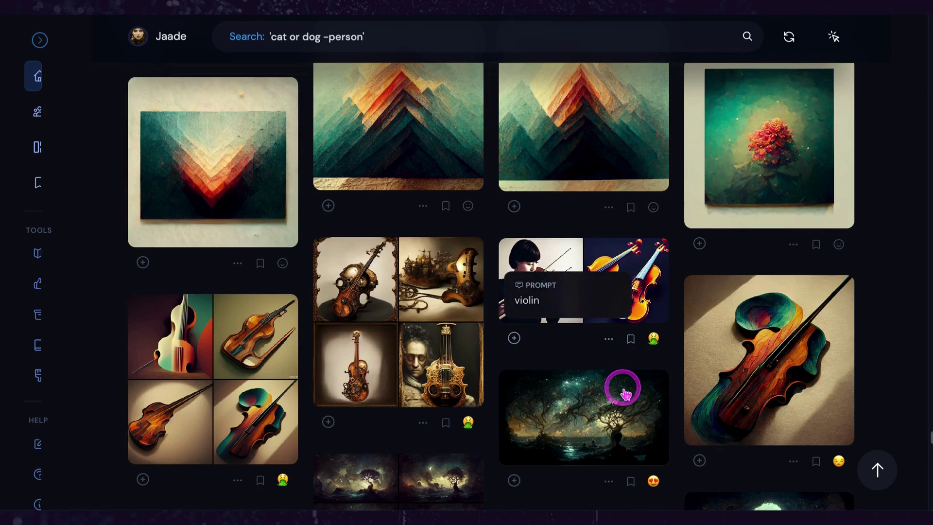
mouse_move(625, 395)
mouse_move(611, 348)
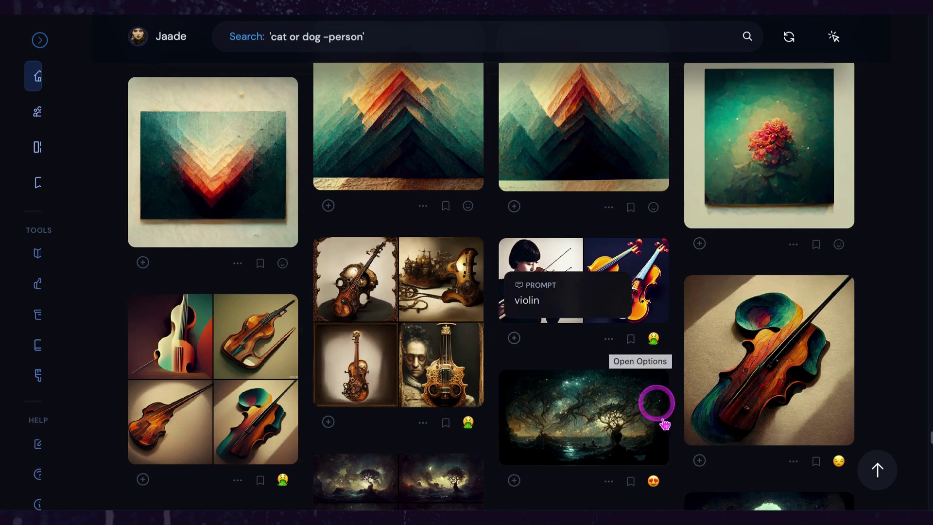
Select four violin images: the violinist, steampunk violin grid, large violin and left violin grid
click(834, 37)
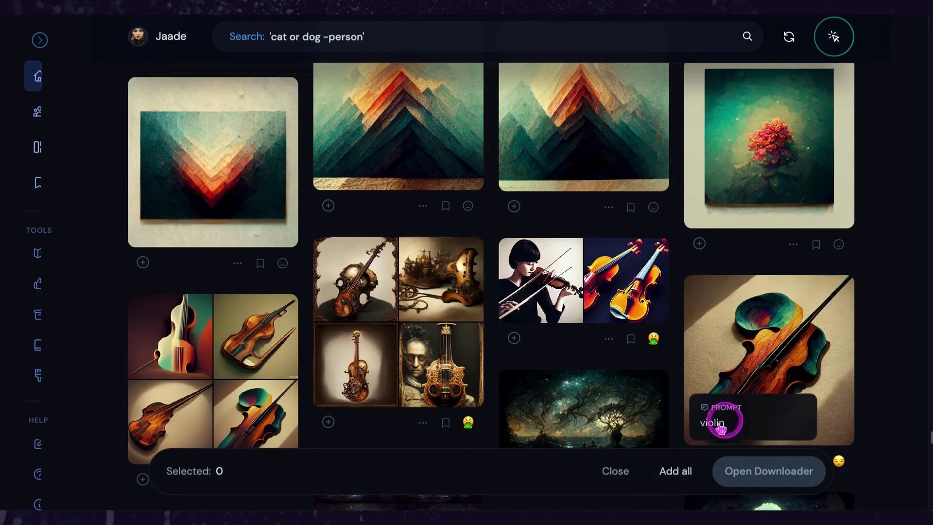
click(610, 309)
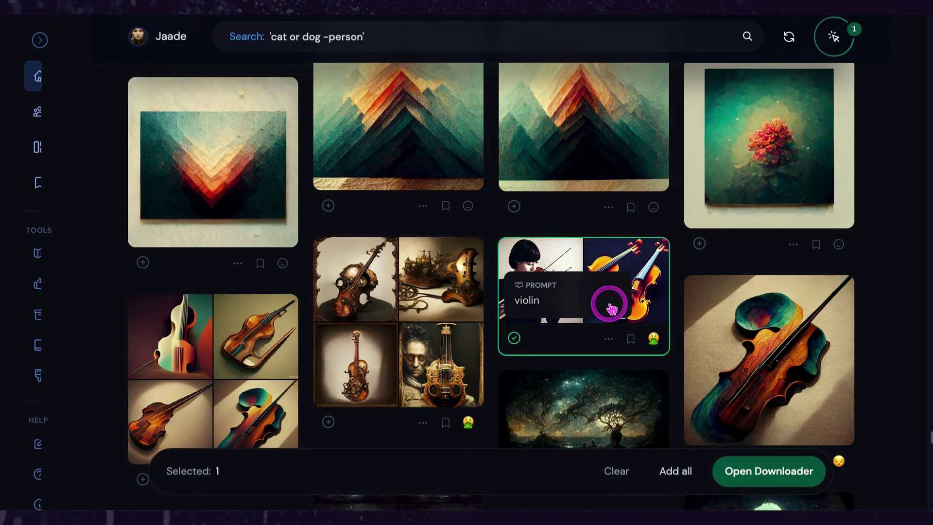
click(482, 357)
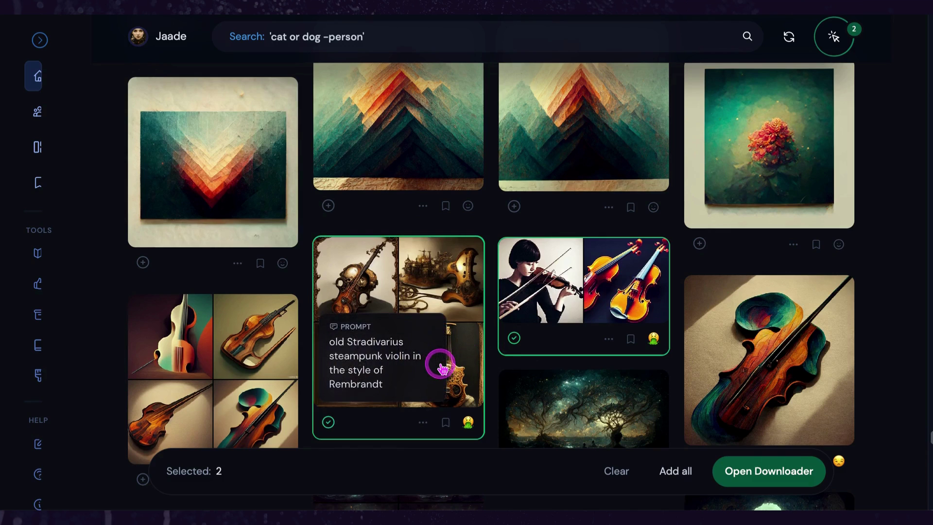
click(783, 367)
click(272, 378)
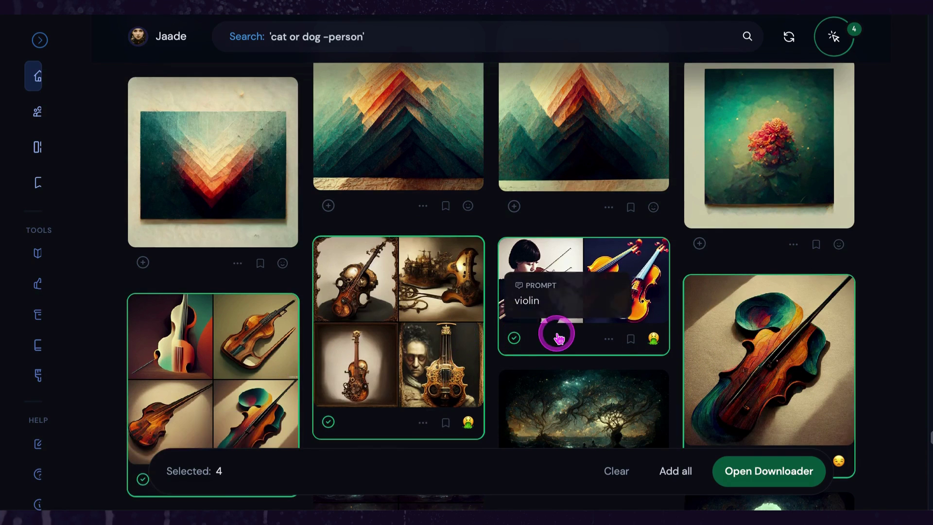
scroll(558, 331, down, 3)
scroll(557, 336, up, 2)
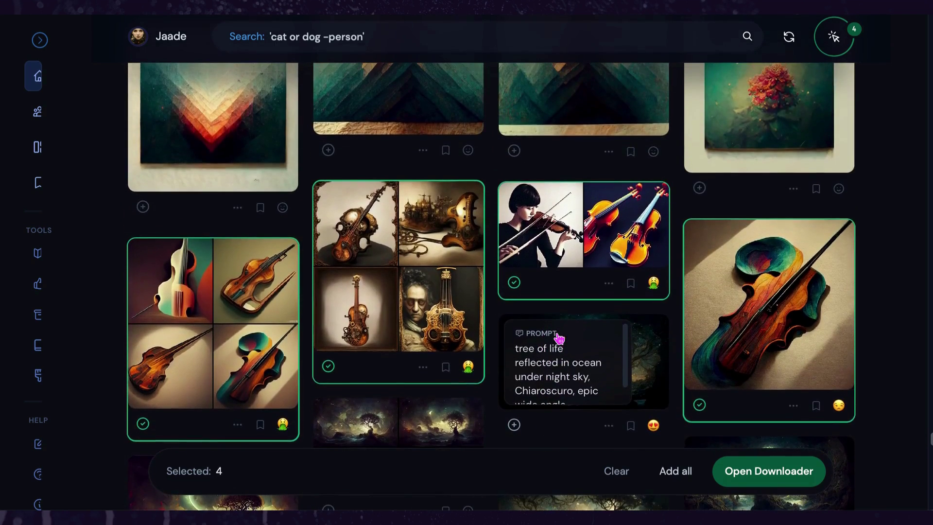
Download the four selected images as a zip and close the finished download jobs
click(745, 476)
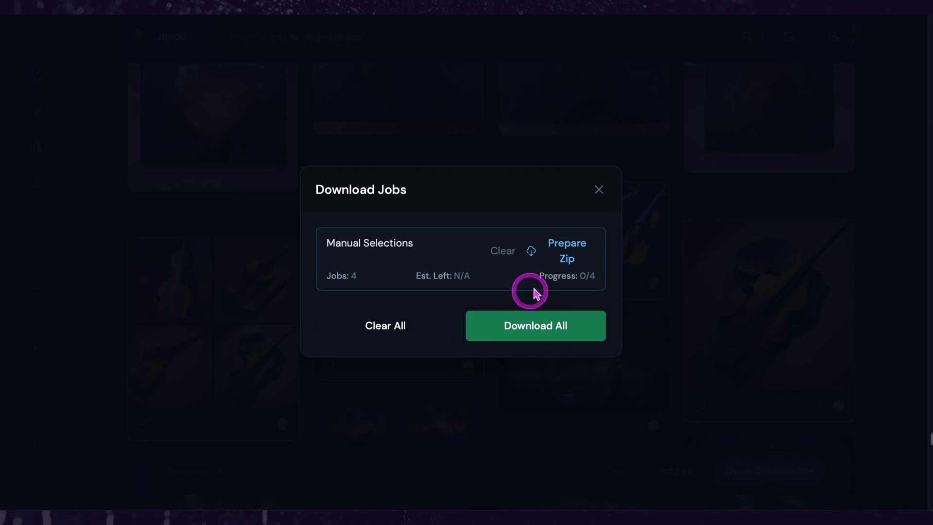
click(545, 331)
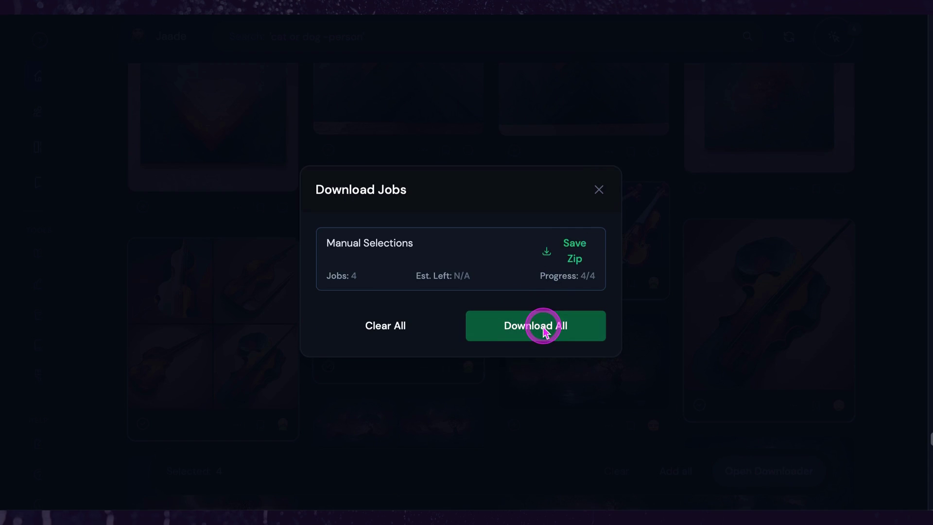
click(391, 334)
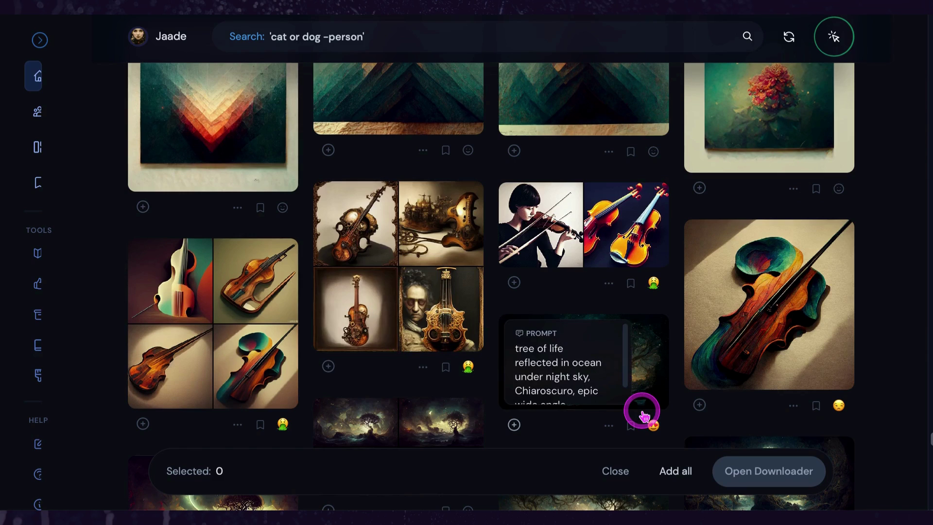
Add all 378 search results to the selection and download them as two zip batches
click(680, 472)
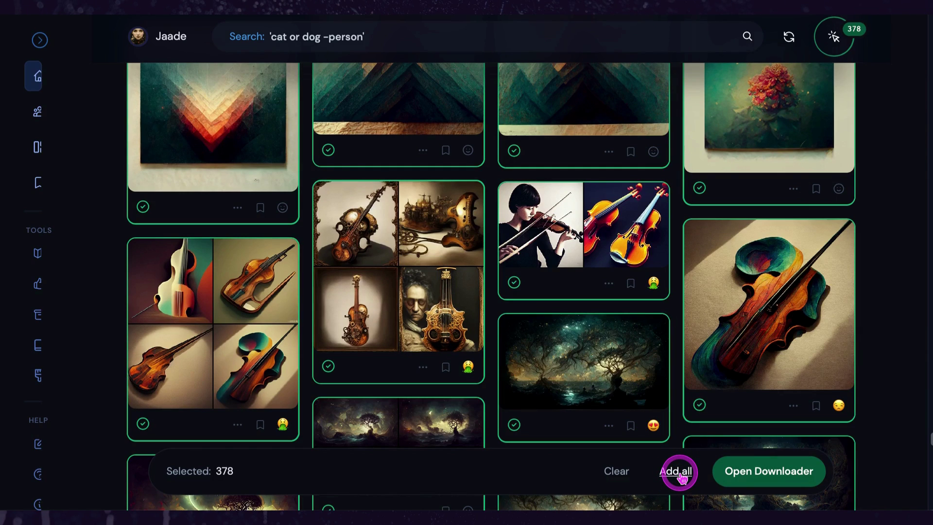
click(763, 479)
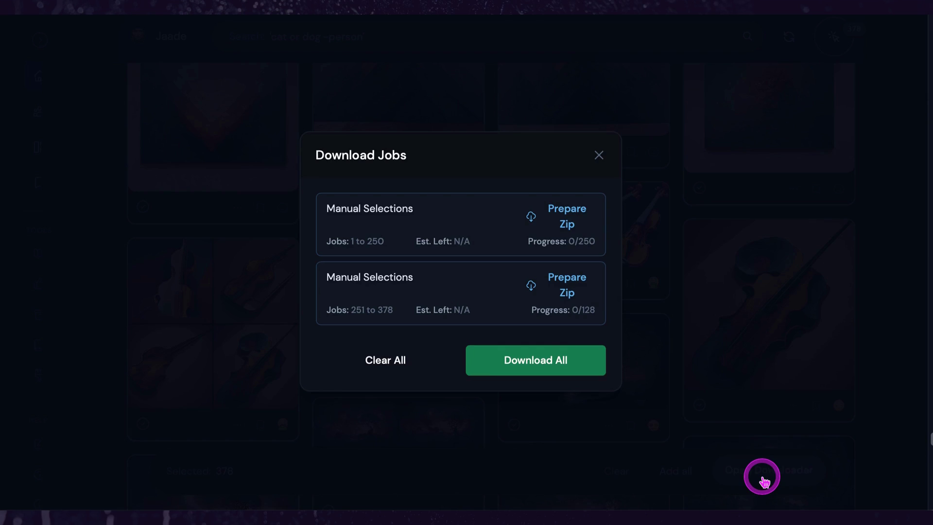
click(534, 366)
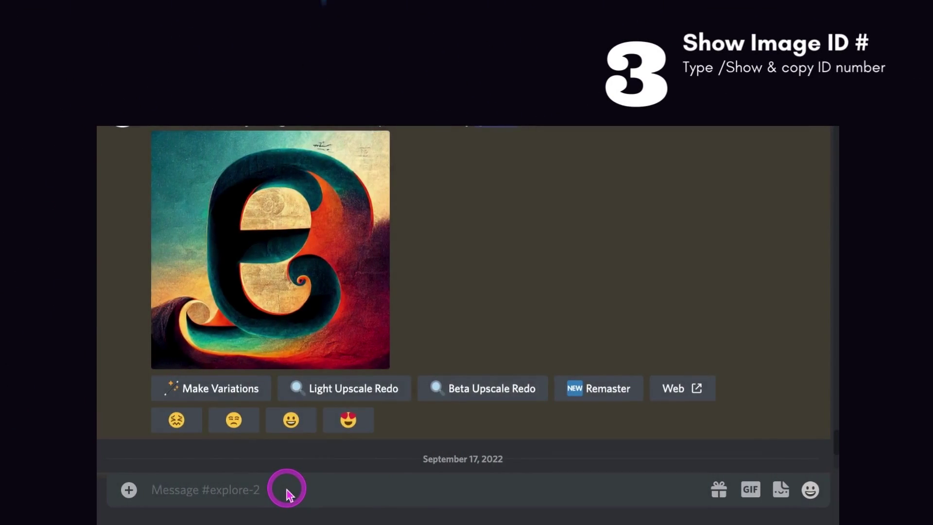
Run /show in Discord with the copied cave landscape image ID as the job_id
text(/)
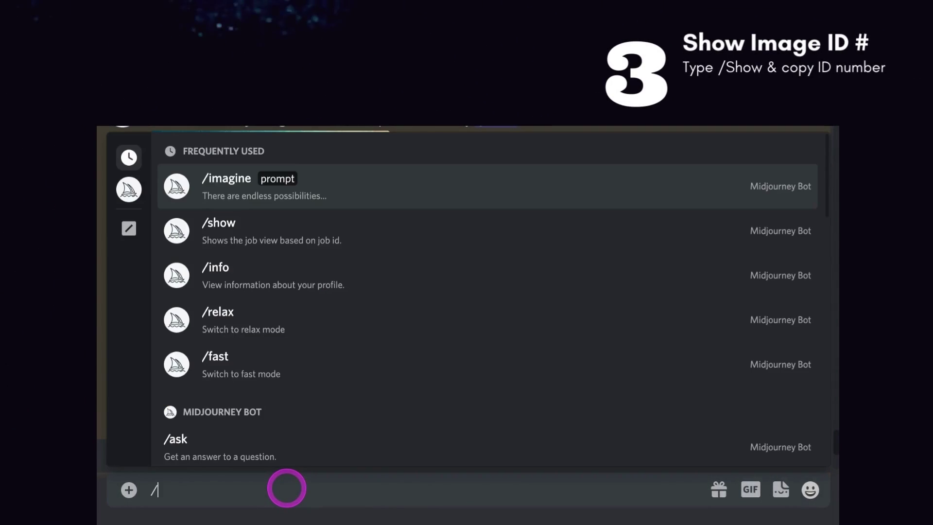
text(show)
key(Tab)
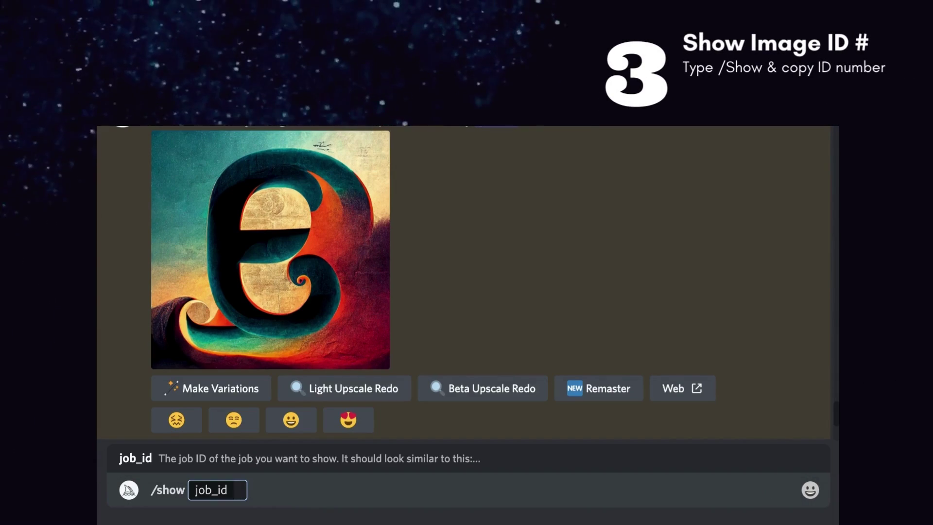
text(017c2cd8-d09b-4bf0-9ad5-3cc504e06895)
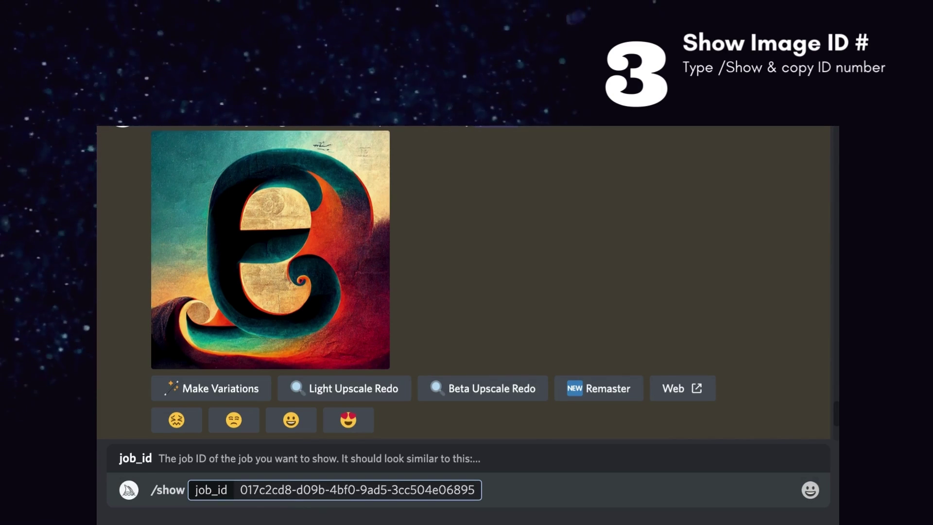
key(Return)
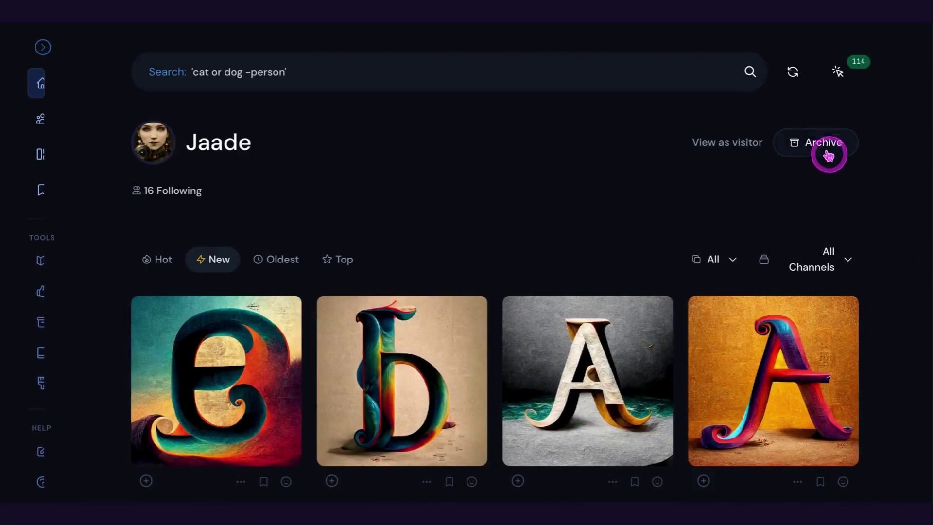
In the Archive, select all 114 images from 16 September 2022 and download them
click(811, 145)
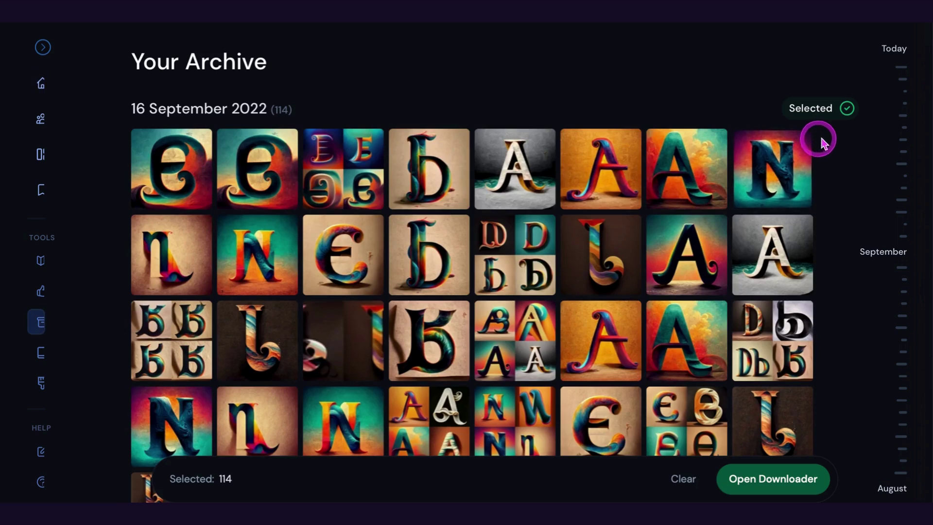
click(849, 114)
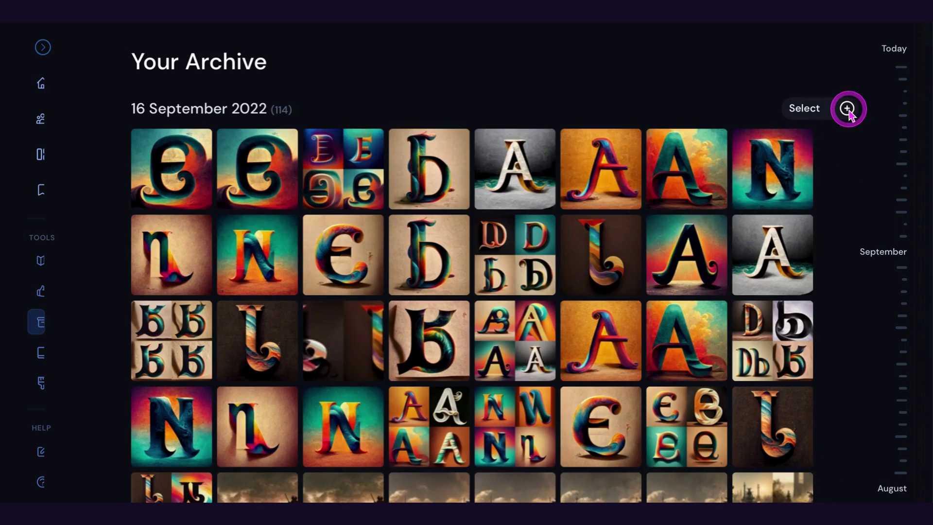
click(847, 110)
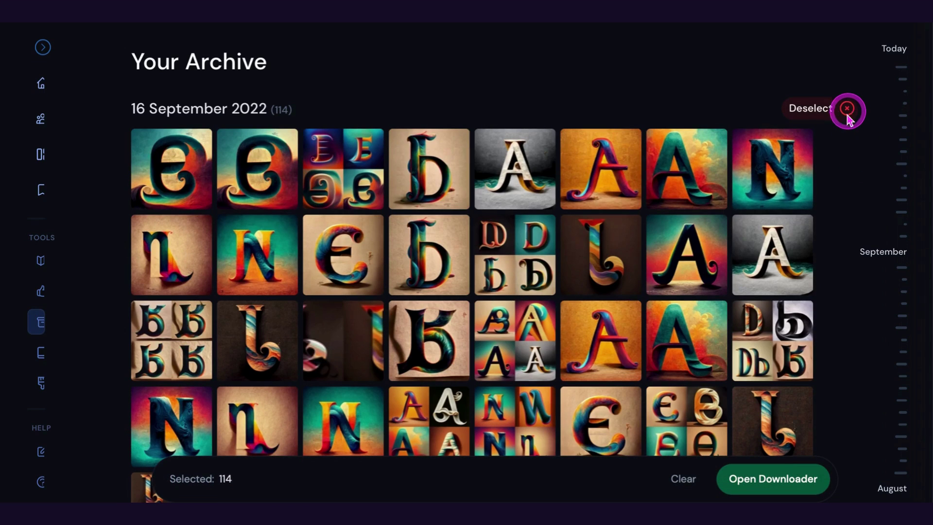
click(776, 481)
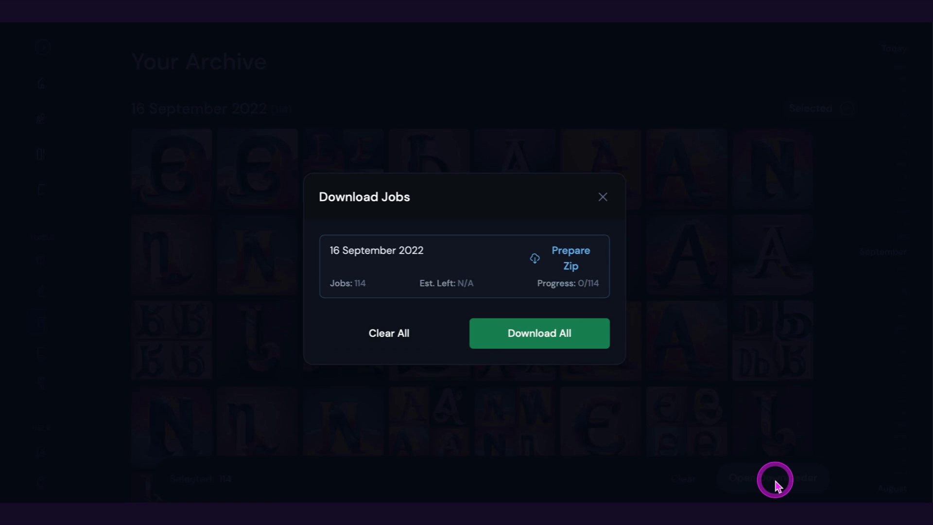
click(545, 340)
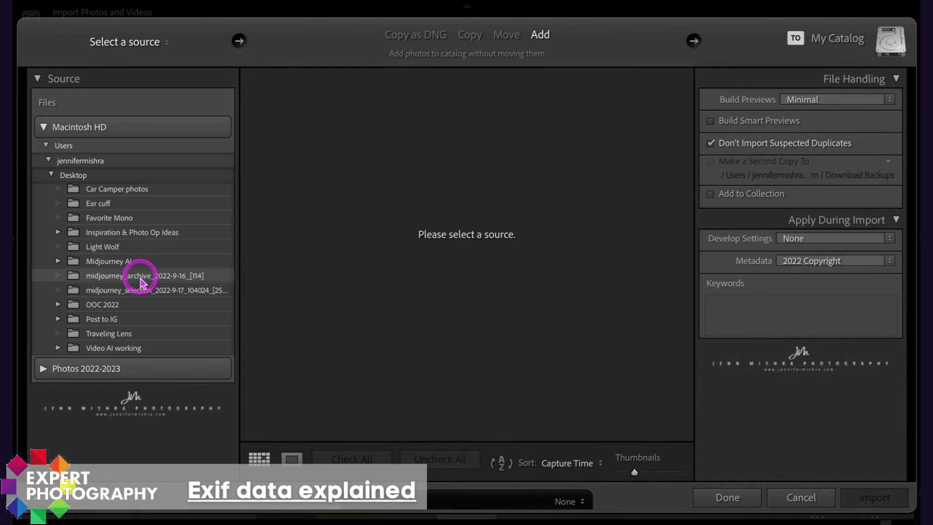
Import the midjourney_archive_2022-9-16_[114] folder into Lightroom with the keyword Midjourney
click(140, 282)
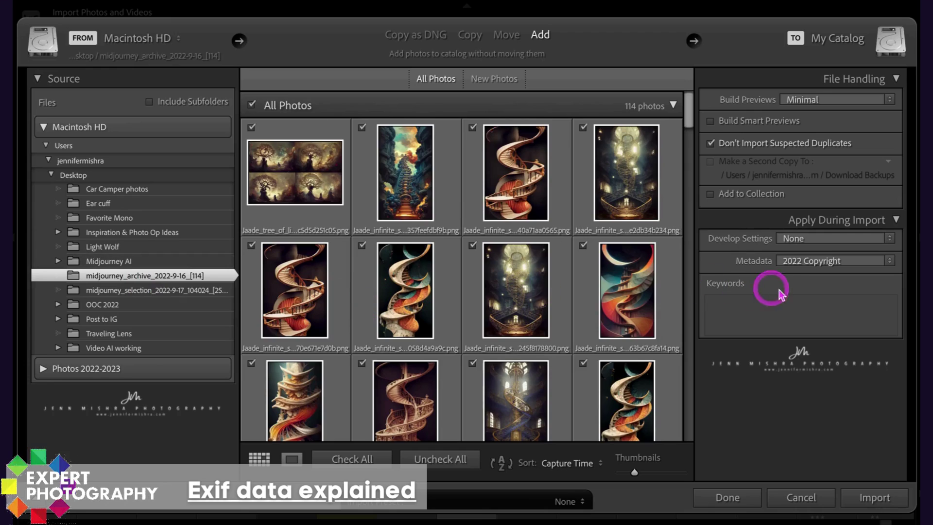
click(777, 309)
text(Midjour)
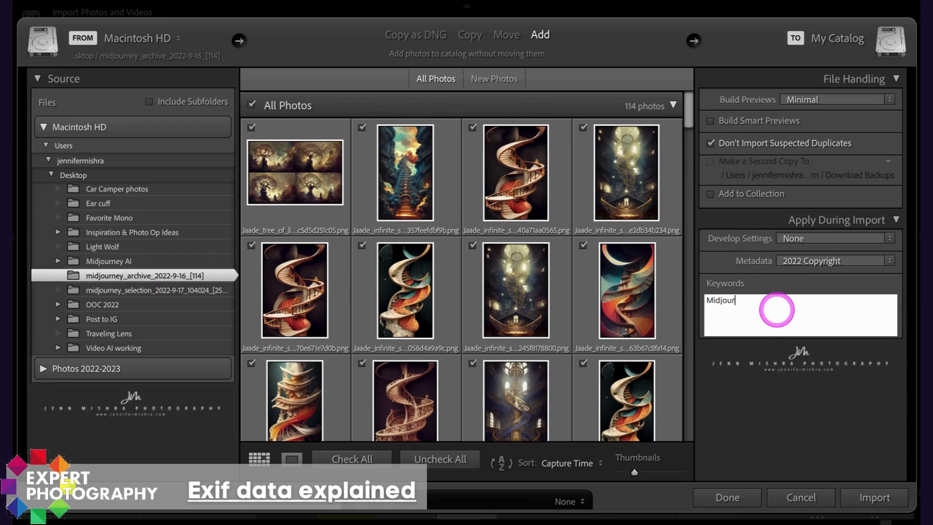
text(ney)
key(Return)
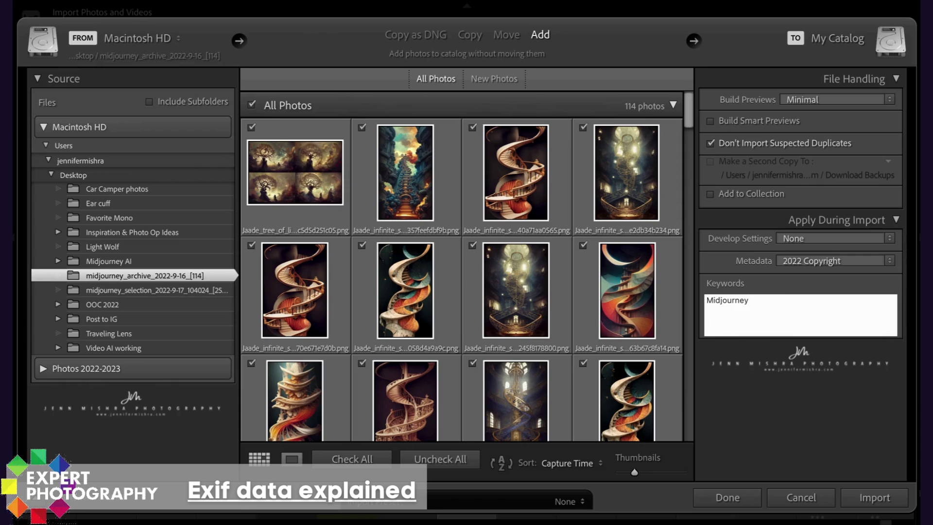
click(875, 498)
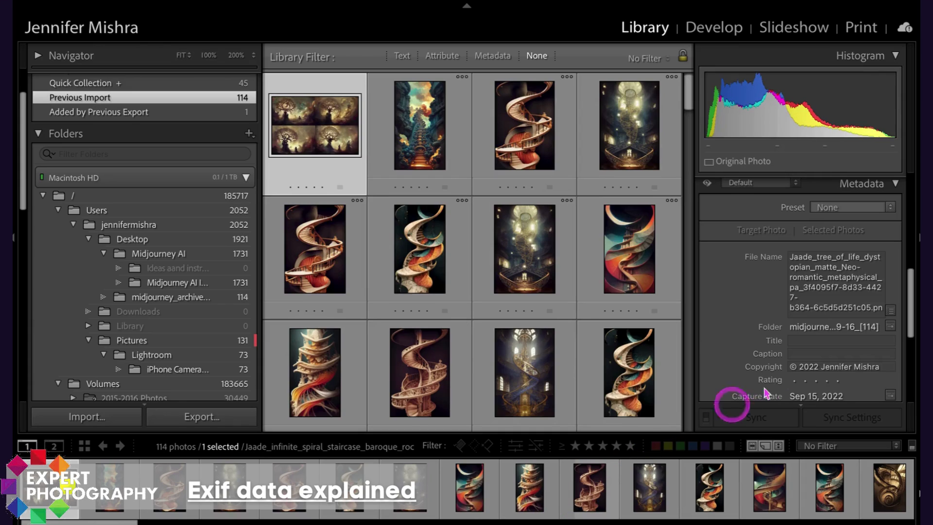
Highlight the tree of life image's full file name in Metadata, then scroll down to Caption
click(825, 269)
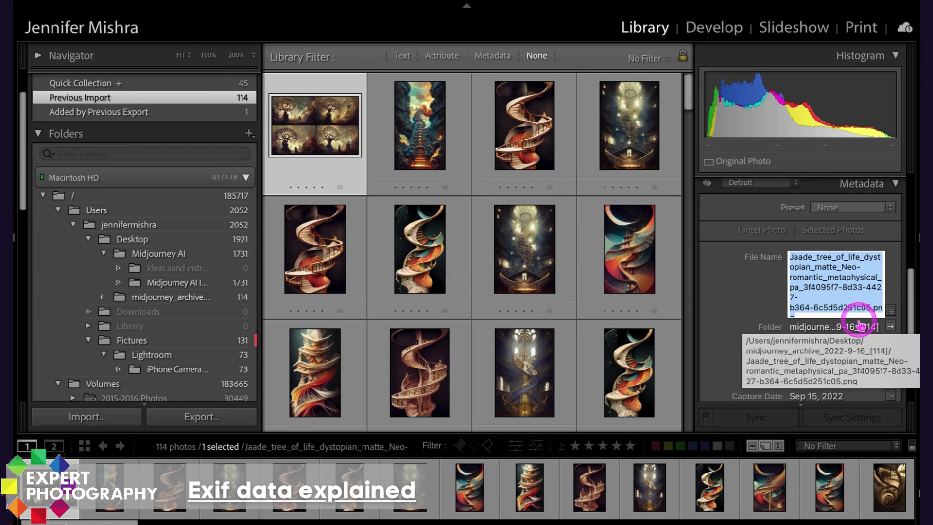
scroll(836, 371, down, 3)
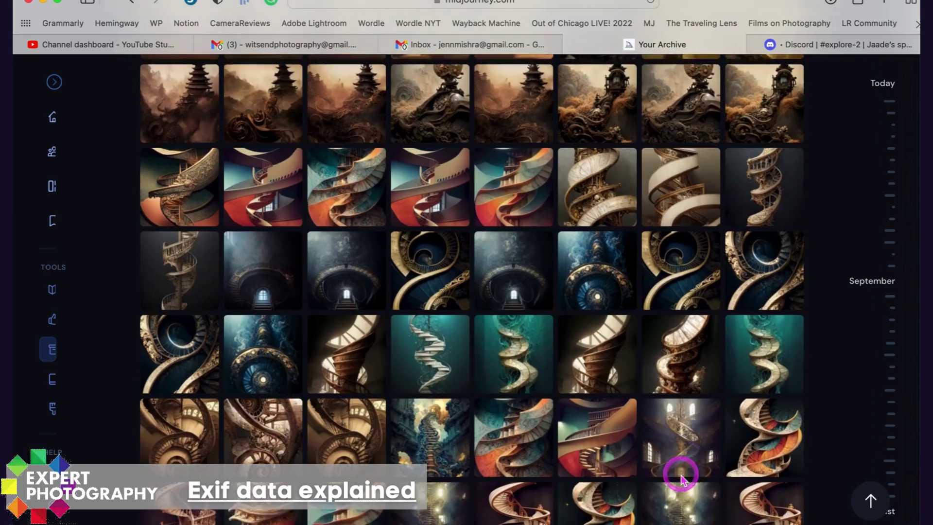
Open the tree of life four-image grid from the Midjourney archive
scroll(681, 474, down, 2)
scroll(684, 480, down, 3)
scroll(295, 323, up, 1)
click(295, 323)
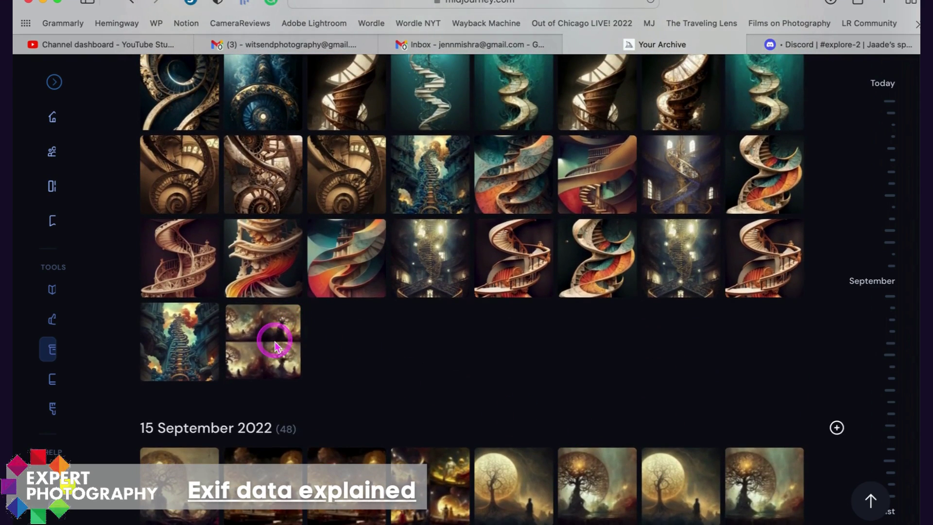
Select and copy the tree of life grid's full two-line prompt
scroll(451, 389, down, 6)
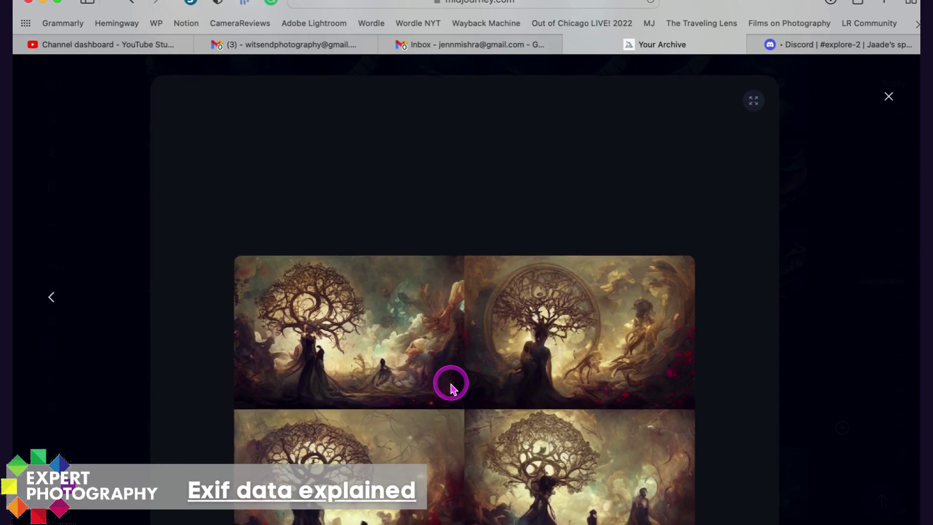
scroll(451, 389, down, 2)
click(174, 410)
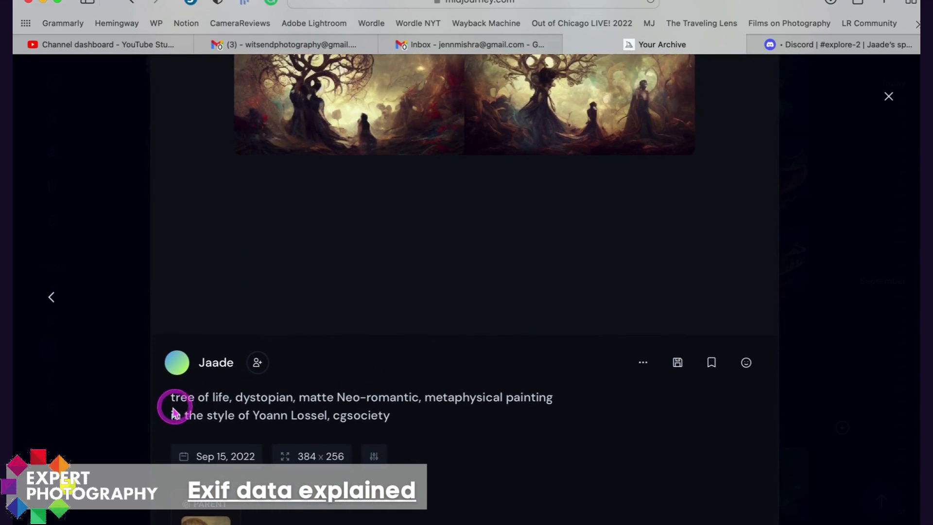
drag(175, 402, 505, 418)
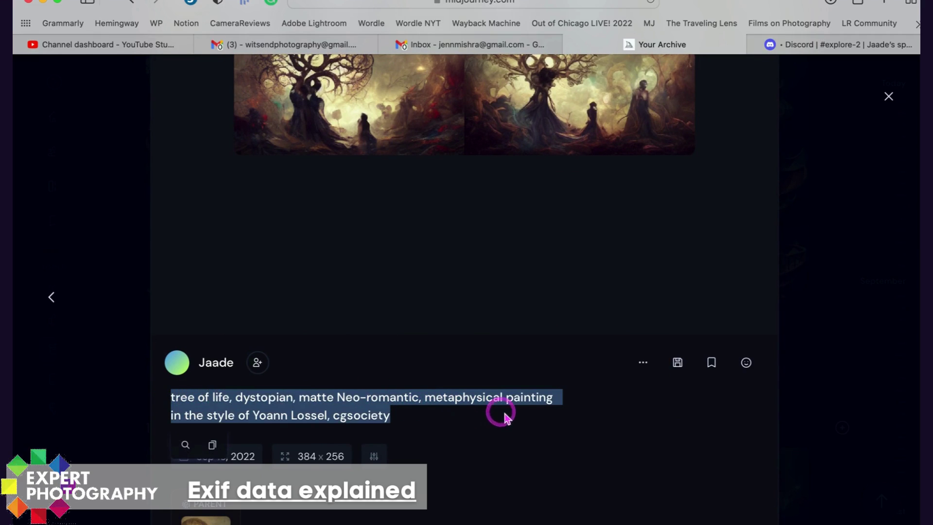
drag(603, 414, 627, 442)
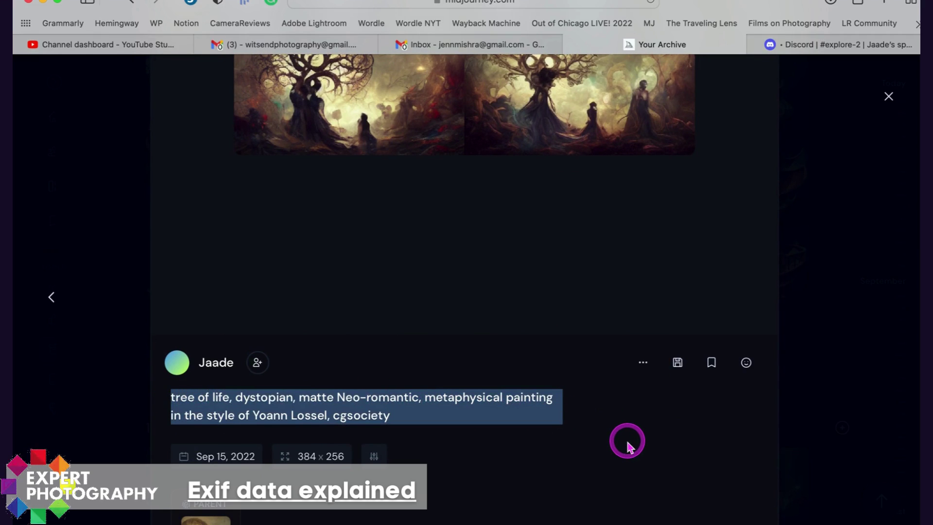
right_click(522, 419)
click(542, 411)
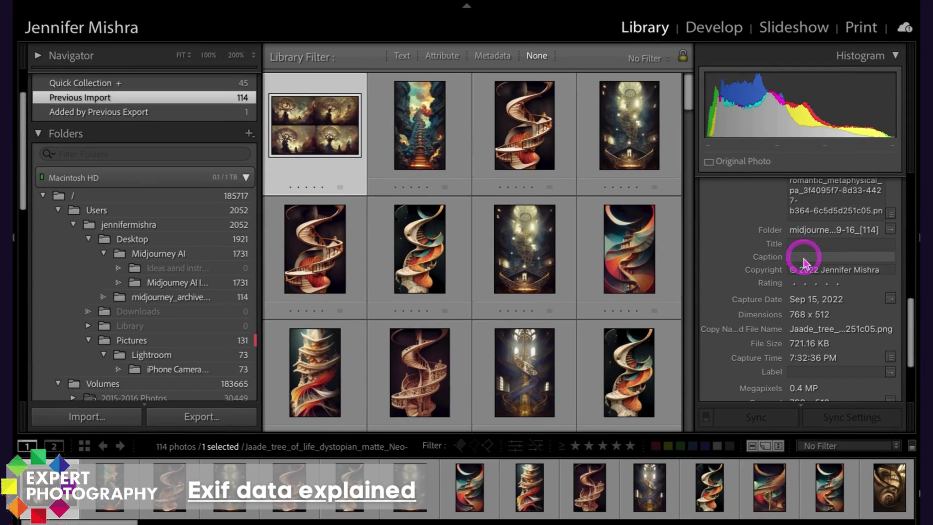
Paste the tree of life prompt into the image's Caption field
right_click(807, 259)
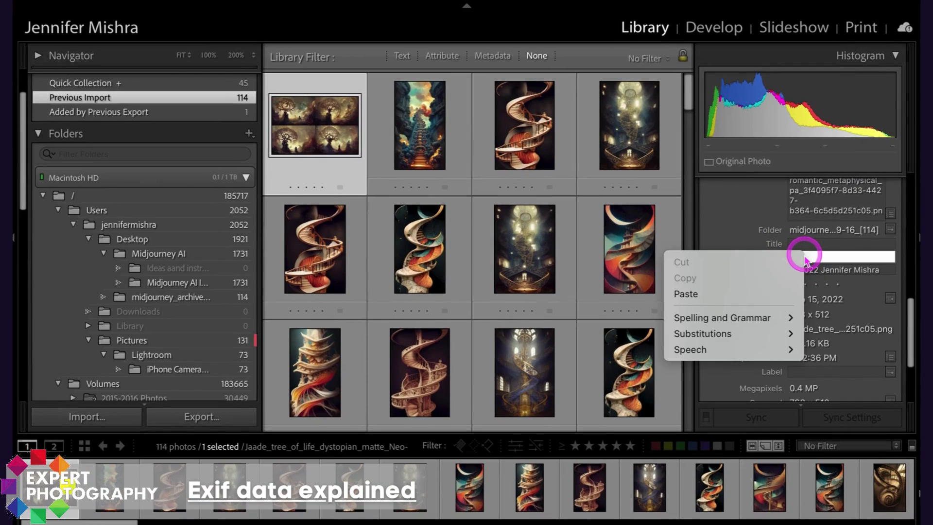
click(751, 295)
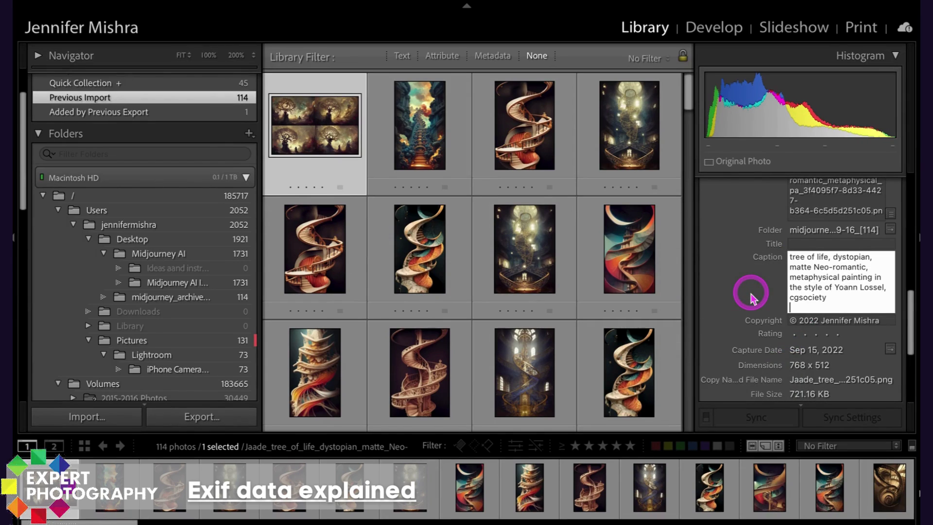
click(724, 294)
Add 'grid' and 'expressionism' to the keyword tags after Midjourney
scroll(724, 294, up, 5)
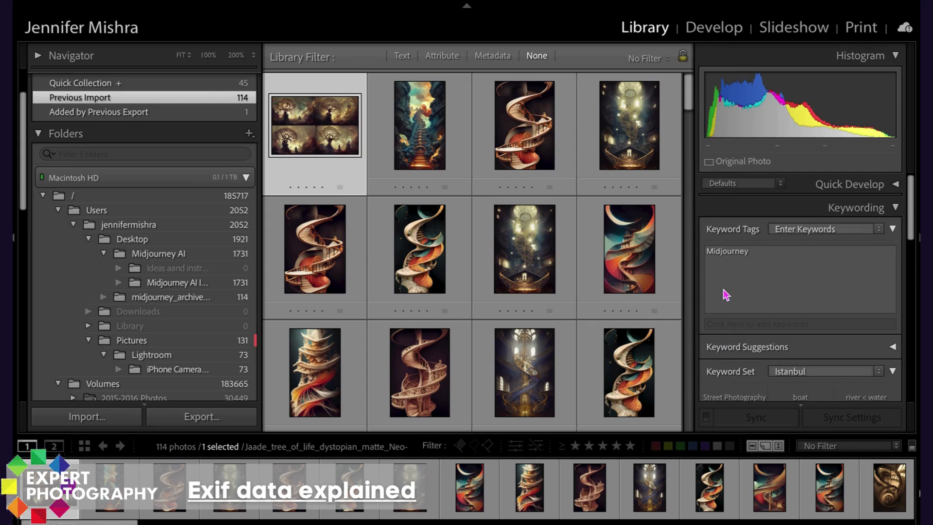
click(747, 276)
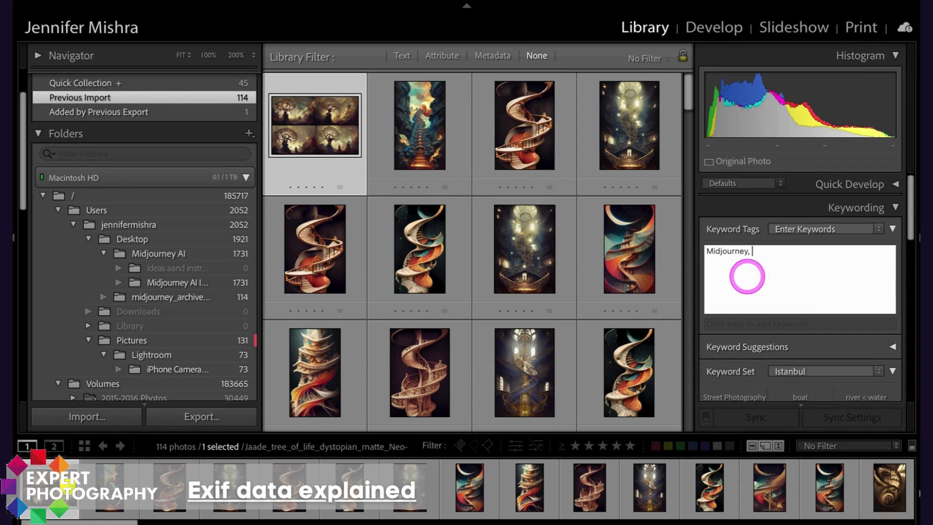
text(, grid,)
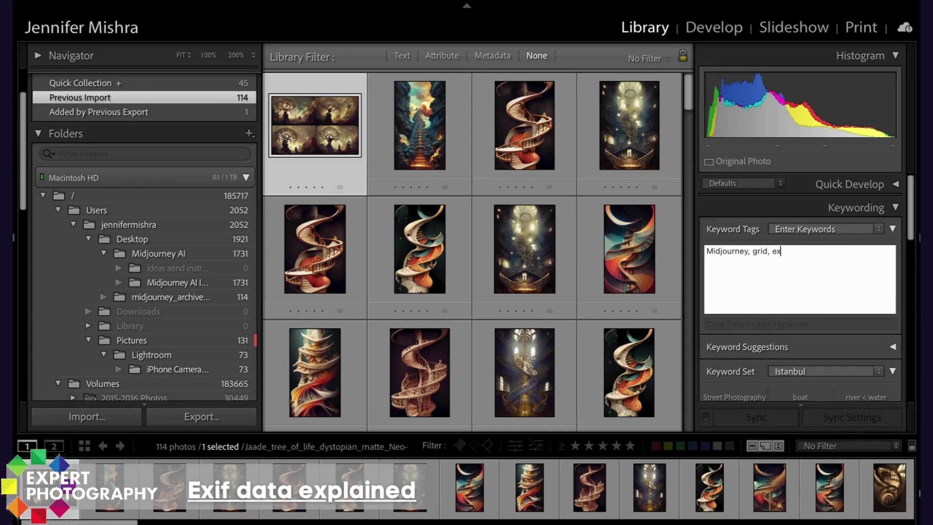
text(expressionism)
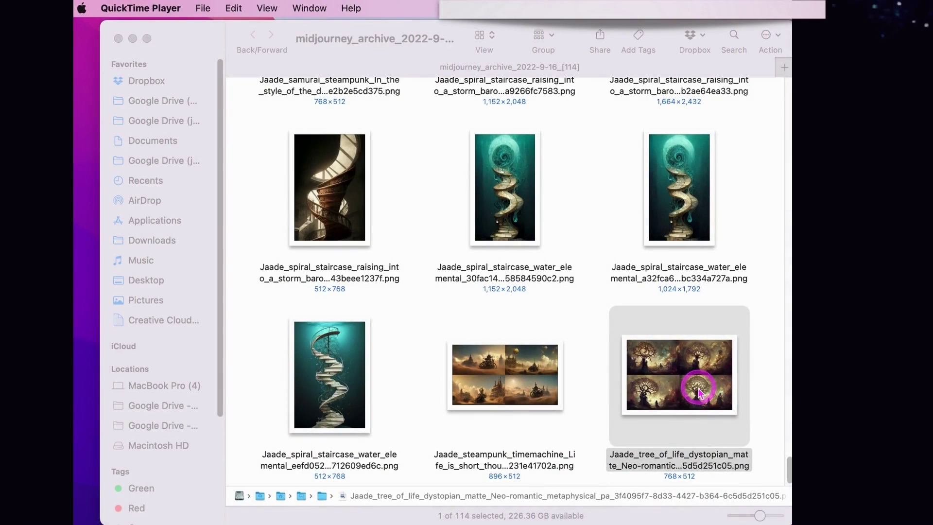
Copy the prompt from the tree-of-life PNG's Get Info Comments field
click(699, 393)
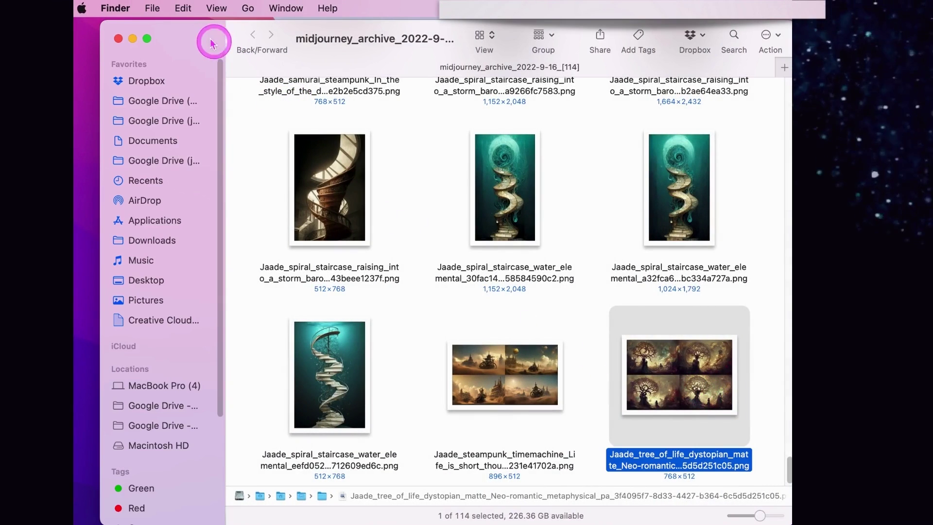
click(152, 8)
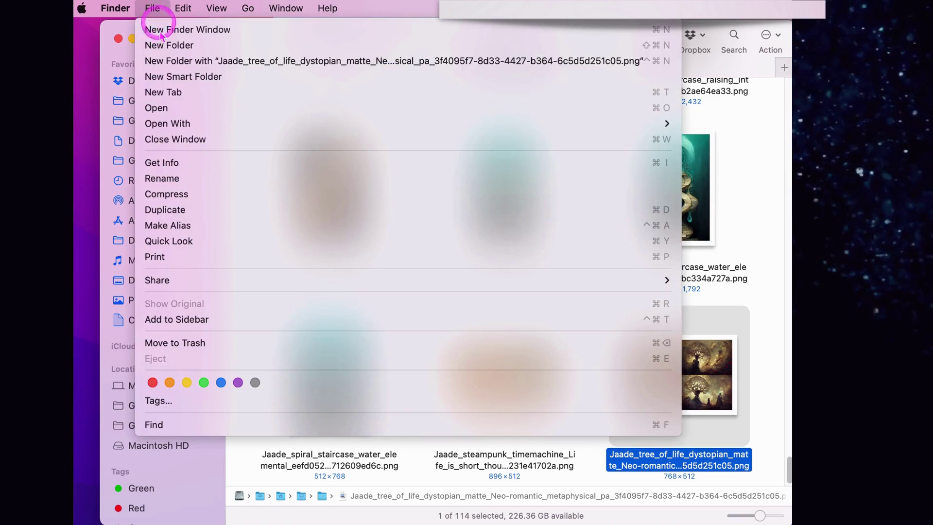
click(191, 167)
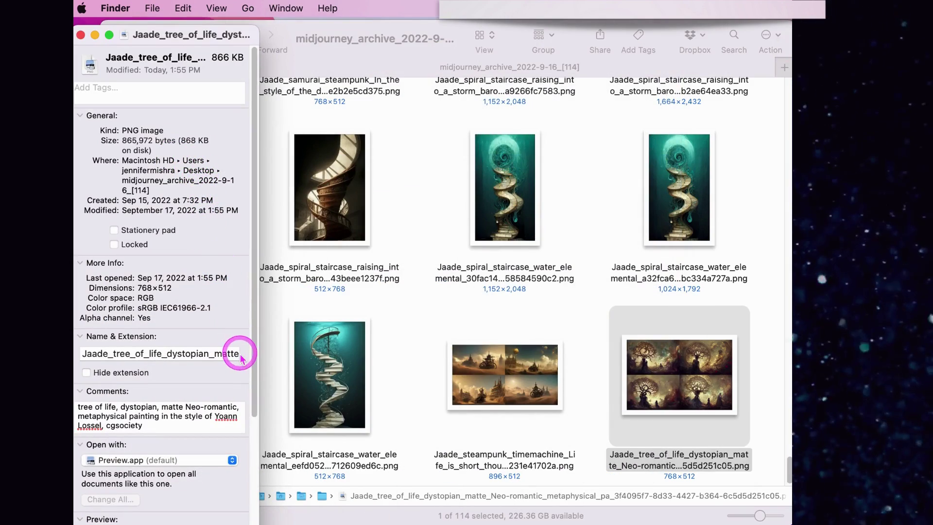
click(208, 418)
key(super+a)
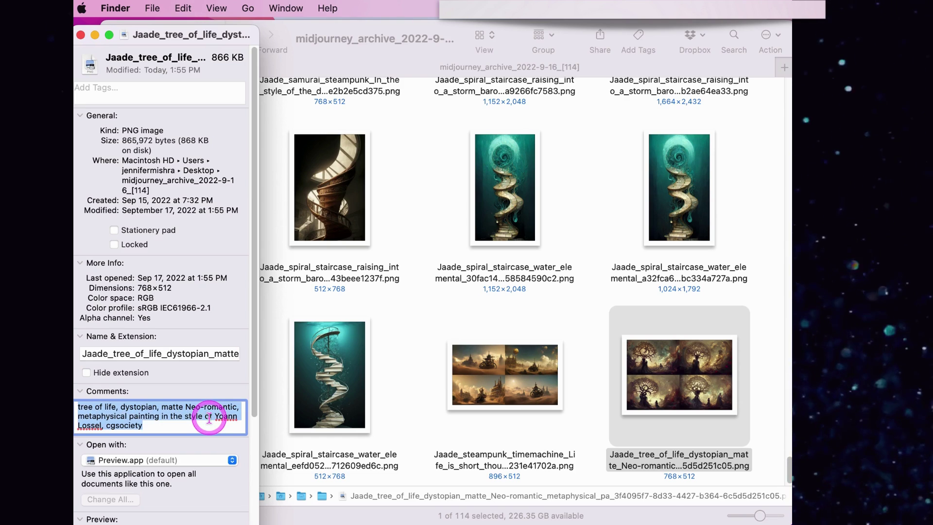
key(Right)
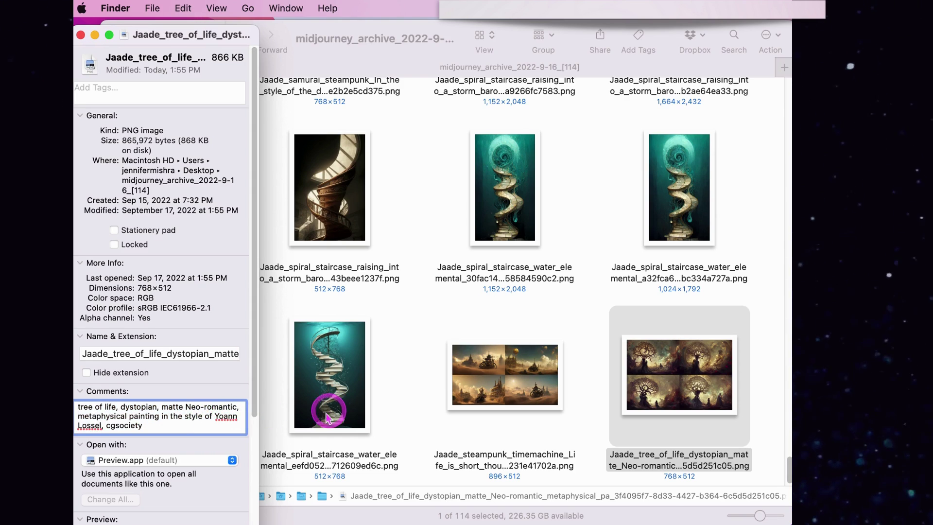
Close the Get Info window and open the tree-of-life PNG in Preview
click(81, 36)
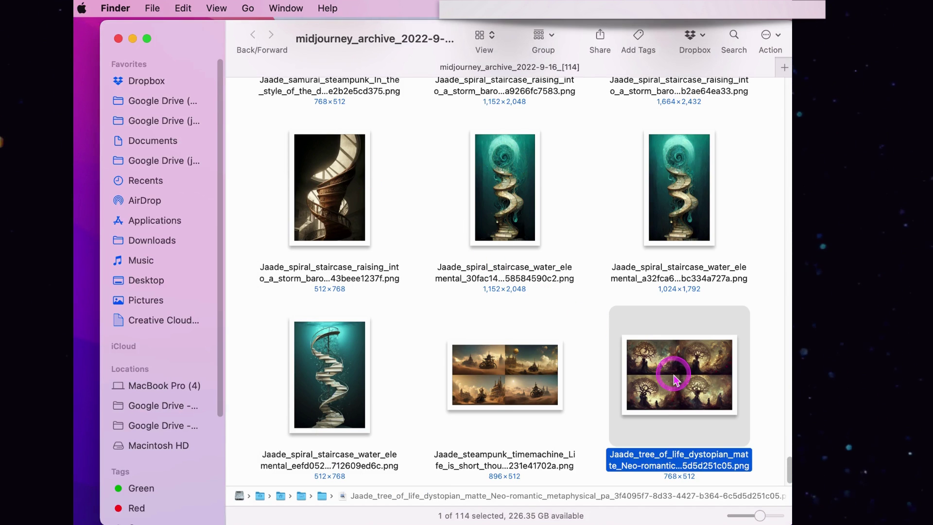
key(super+i)
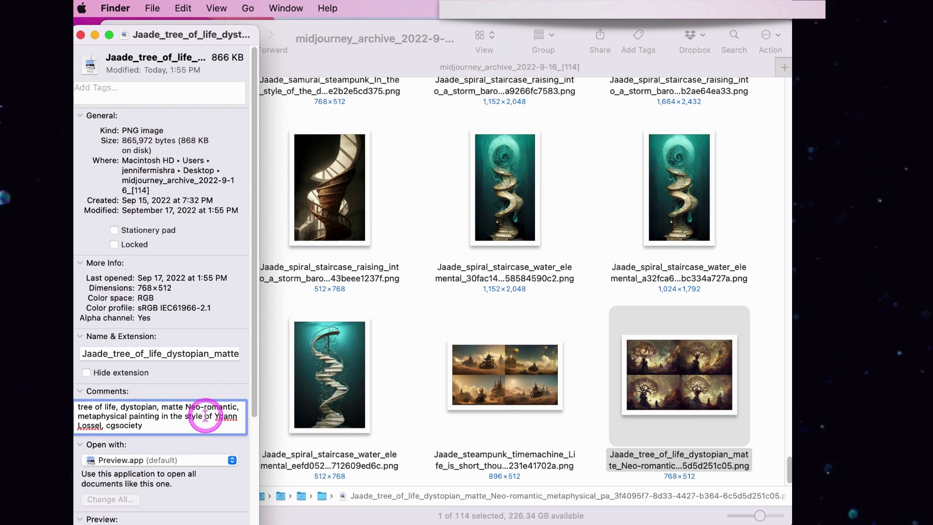
key(super+w)
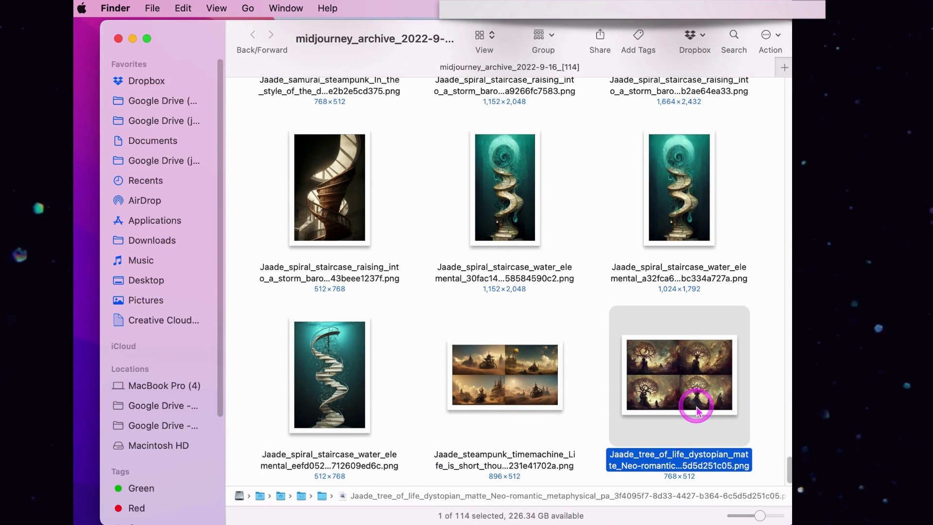
double_click(691, 383)
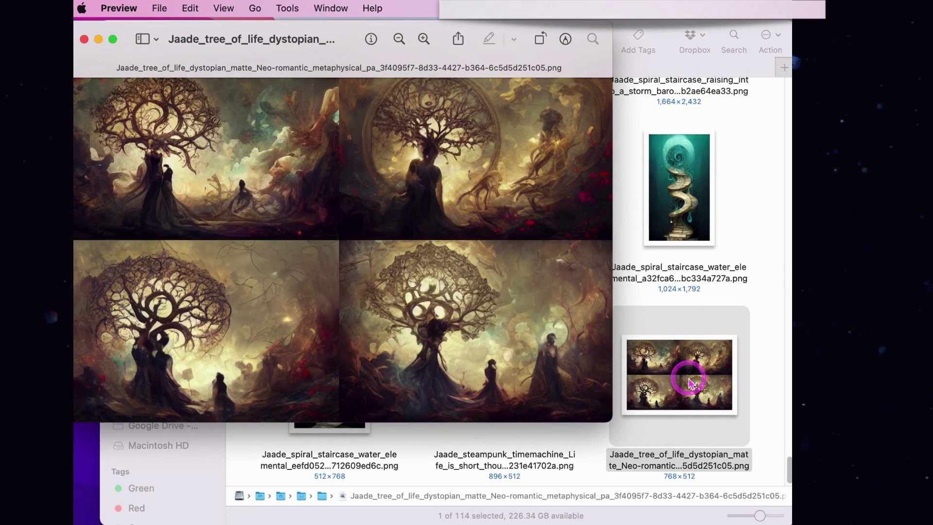
Paste the tree of life prompt as a new keyword in Preview's Inspector
click(284, 8)
click(295, 27)
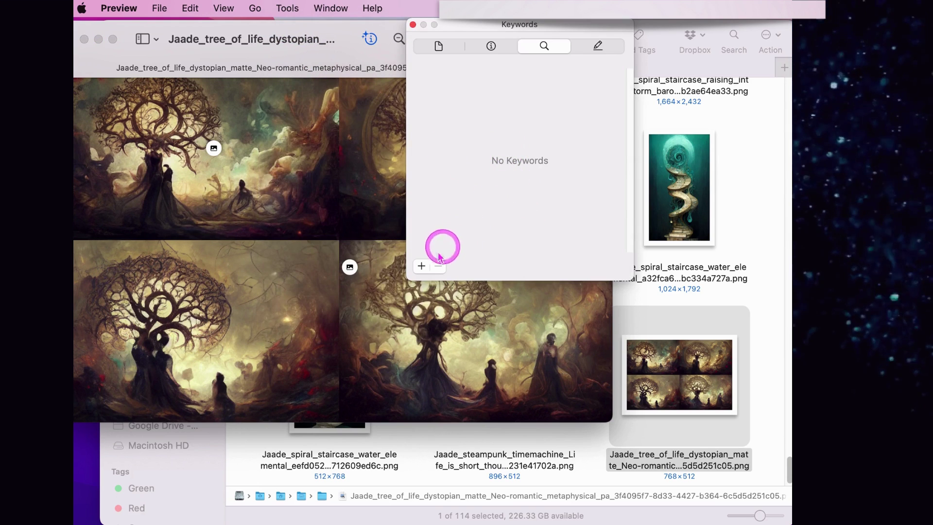
click(421, 266)
key(super+v)
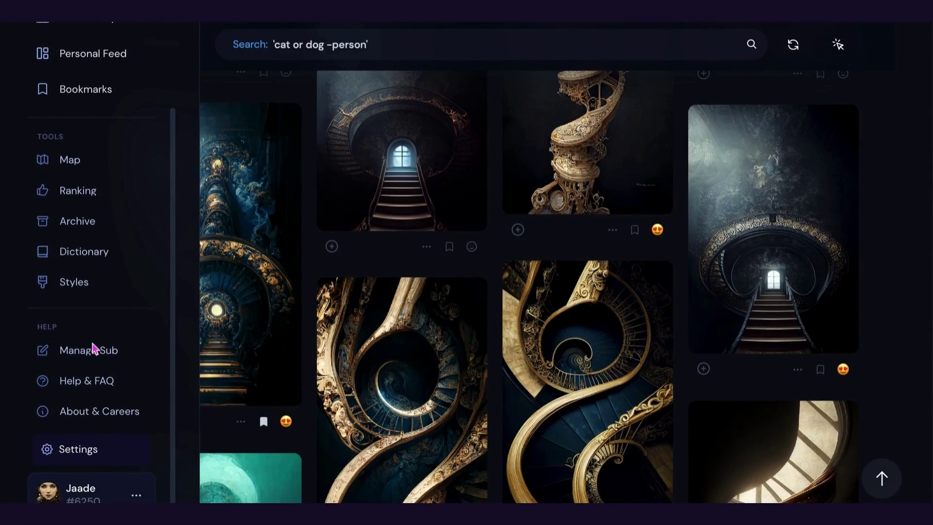
Change the gallery card layout from Condensed to Expanded so prompts appear
click(76, 452)
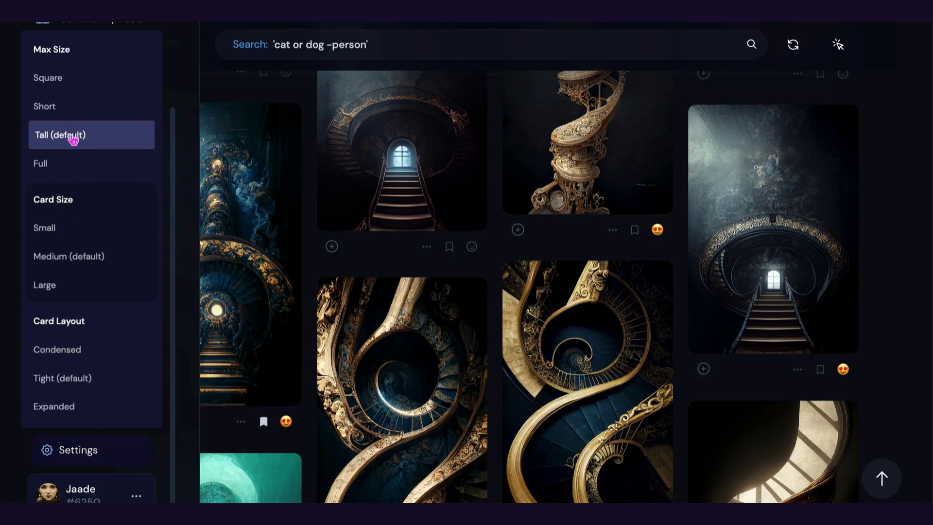
click(97, 388)
click(102, 448)
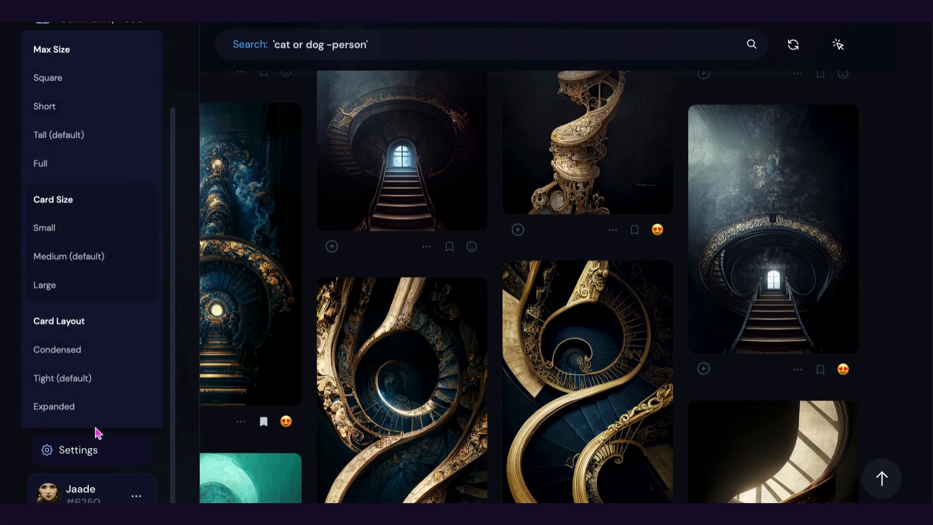
click(94, 355)
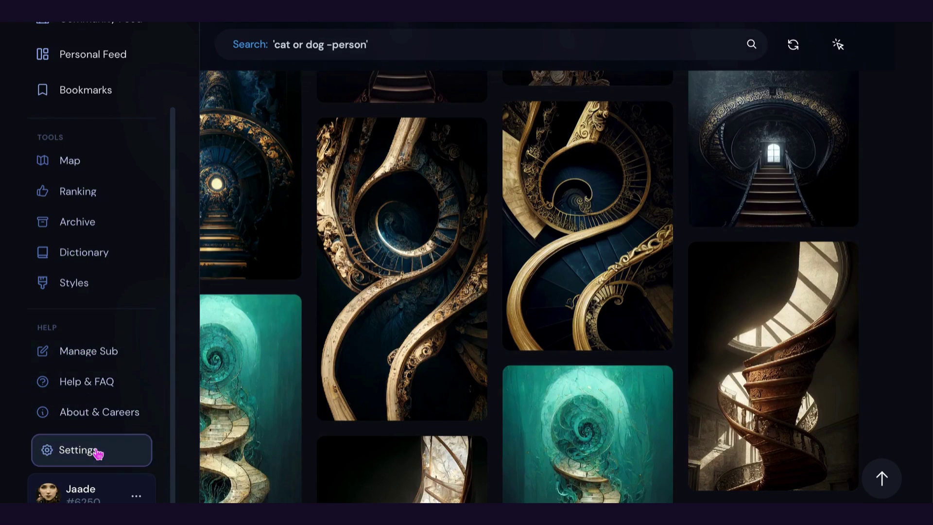
click(96, 448)
click(93, 415)
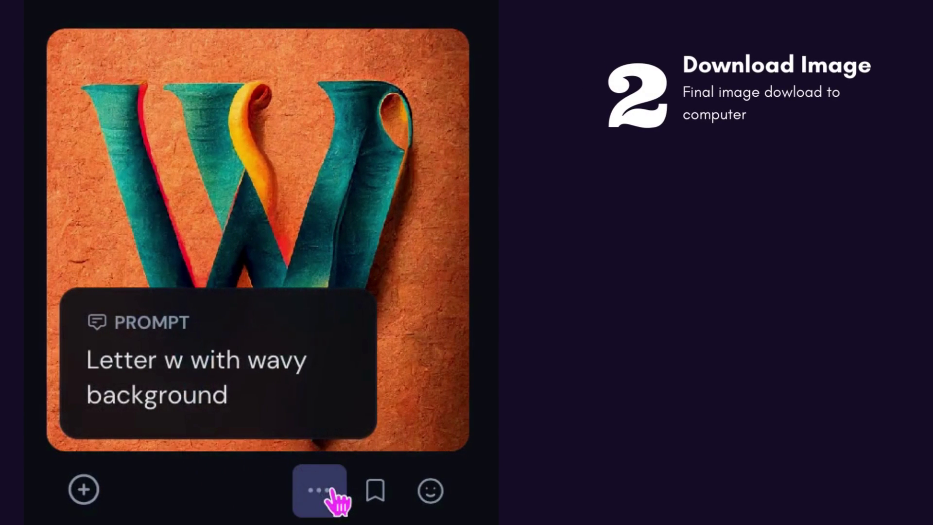
Open the letter W image's post in Discord via its '...' menu
click(332, 490)
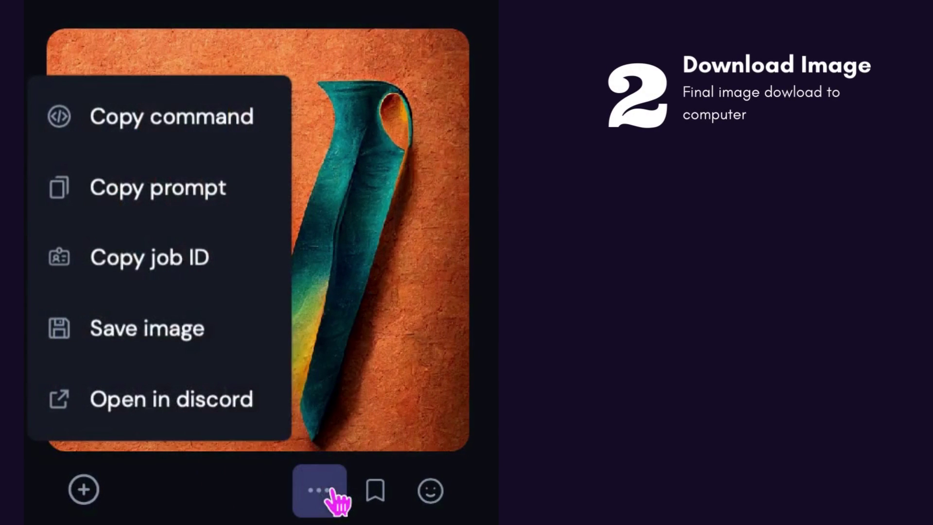
click(235, 358)
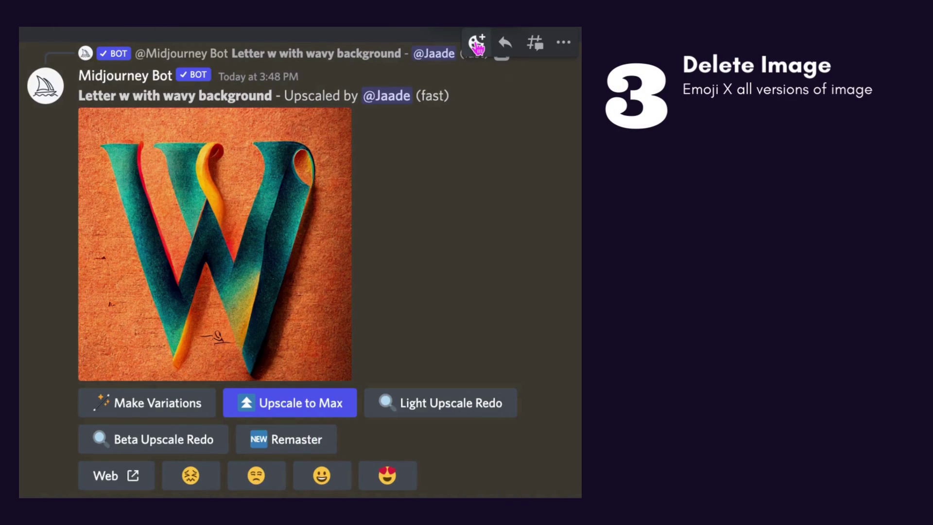
React to the upscaled letter W message with the red X emoji
click(477, 44)
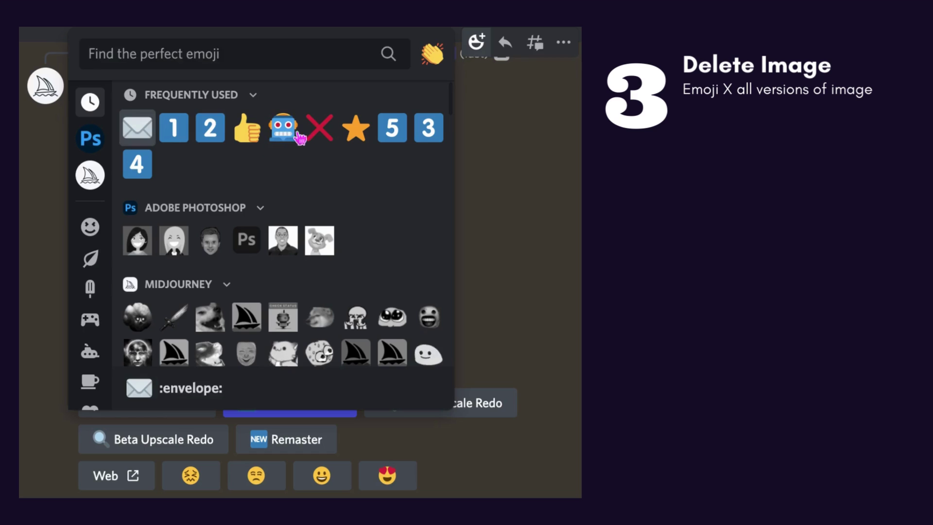
click(320, 131)
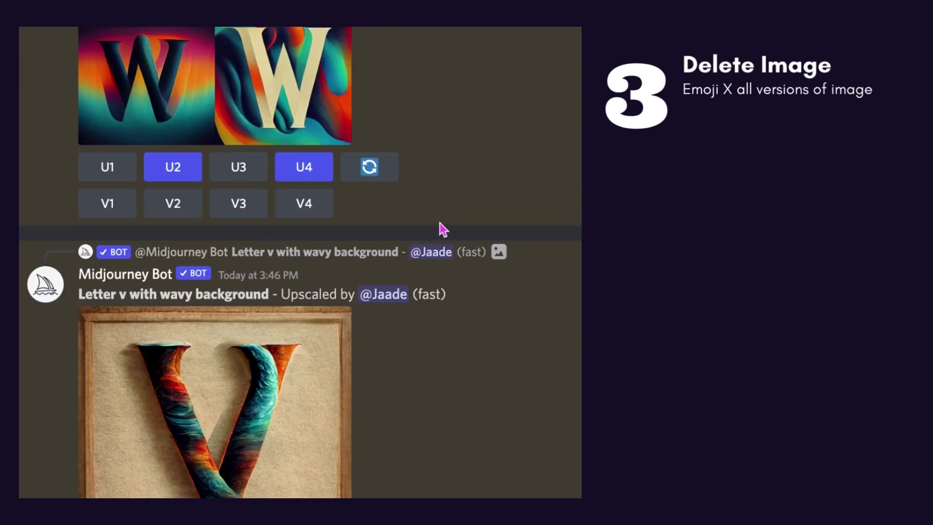
scroll(440, 222, up, 5)
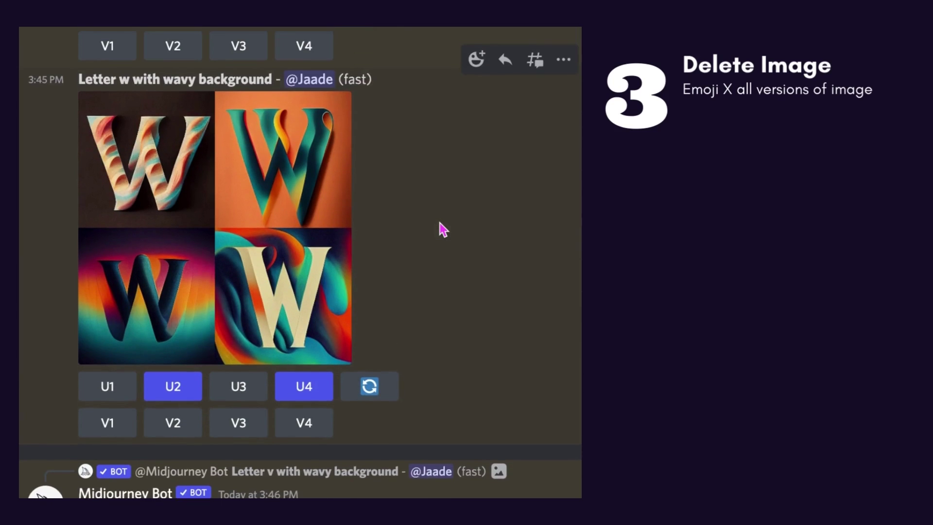